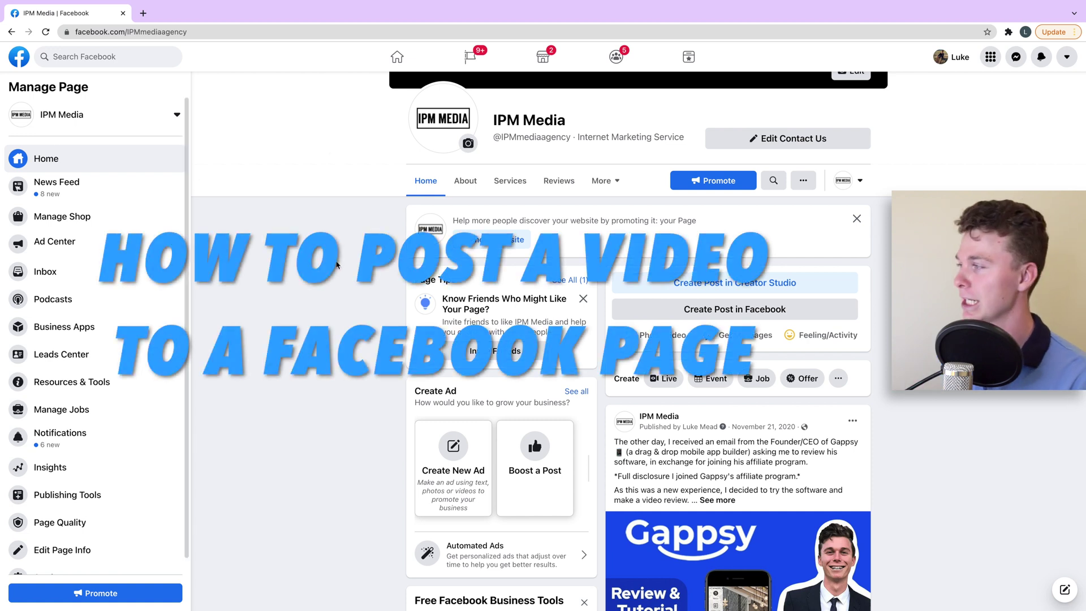
- Attach the video How to delete Facebook Page.mov to a new IPM Media post
{"action": "scroll", "coordinate": [777, 359], "scroll_direction": "down", "scroll_amount": 1}
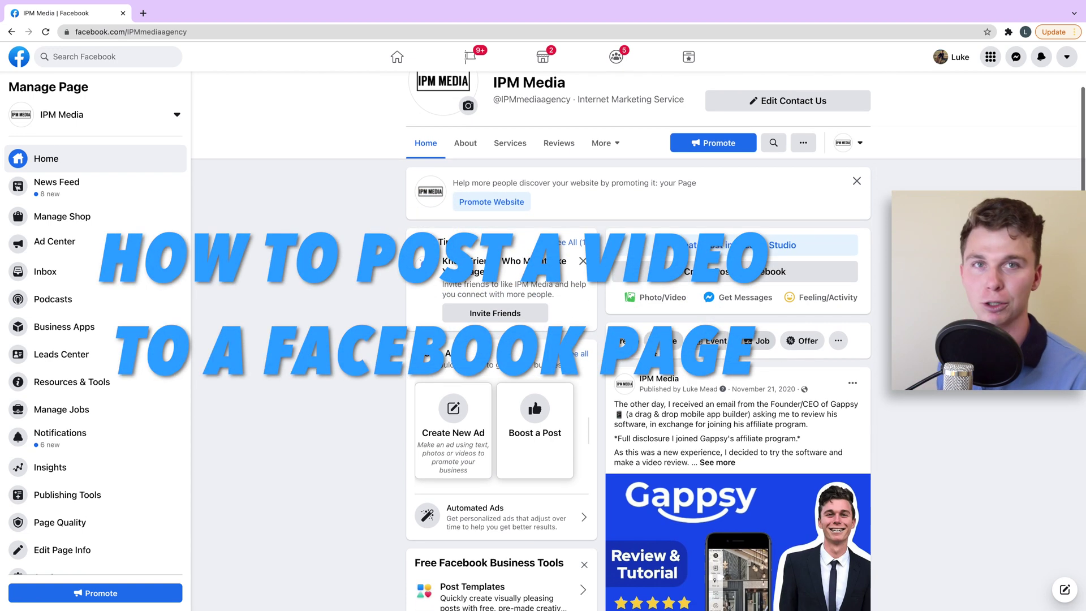
{"action": "scroll", "coordinate": [545, 335], "scroll_direction": "up", "scroll_amount": 3}
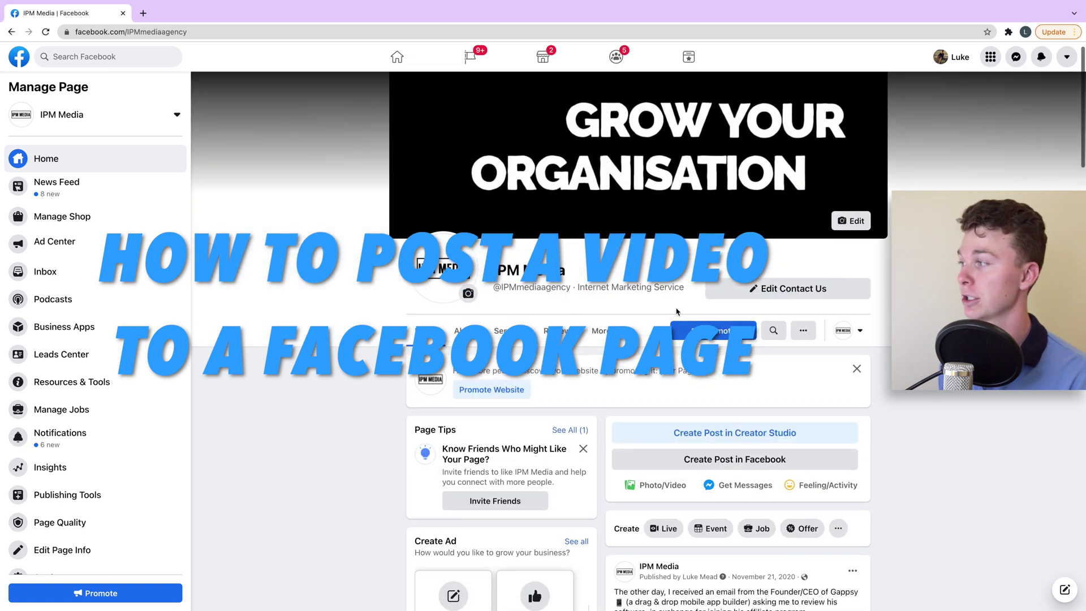
{"action": "scroll", "coordinate": [545, 335], "scroll_direction": "down", "scroll_amount": 4}
{"action": "scroll", "coordinate": [544, 335], "scroll_direction": "down", "scroll_amount": 1}
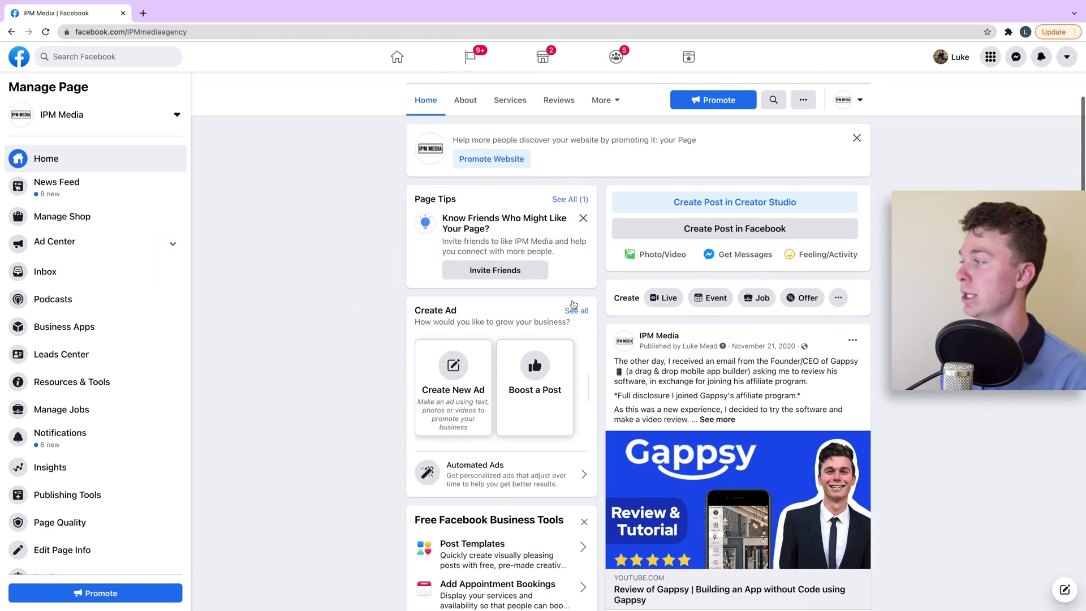
{"action": "scroll", "coordinate": [582, 209], "scroll_direction": "up", "scroll_amount": 2}
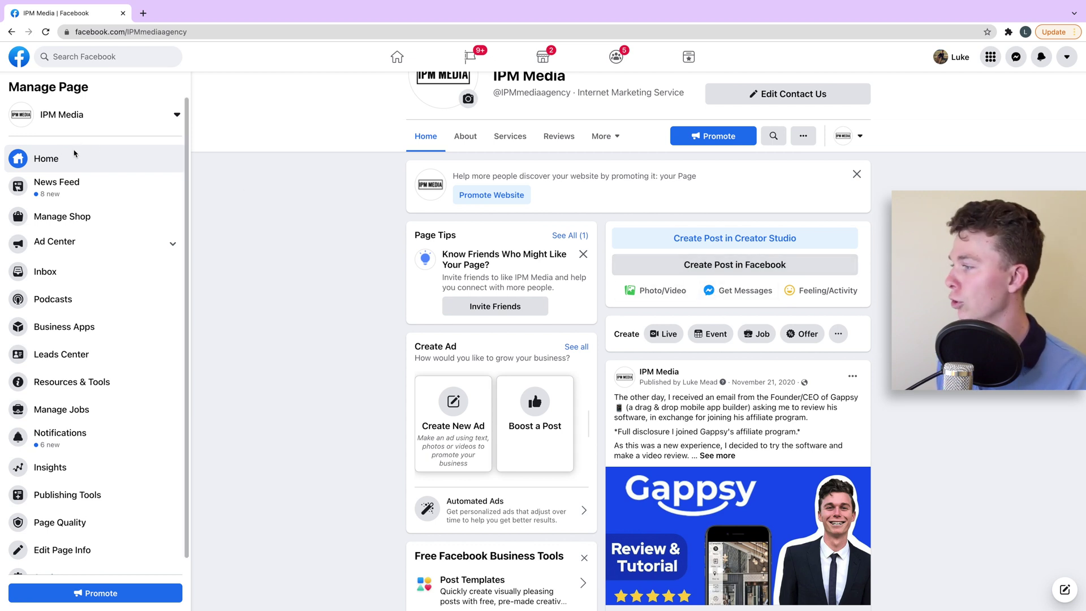
{"action": "left_click", "coordinate": [650, 285]}
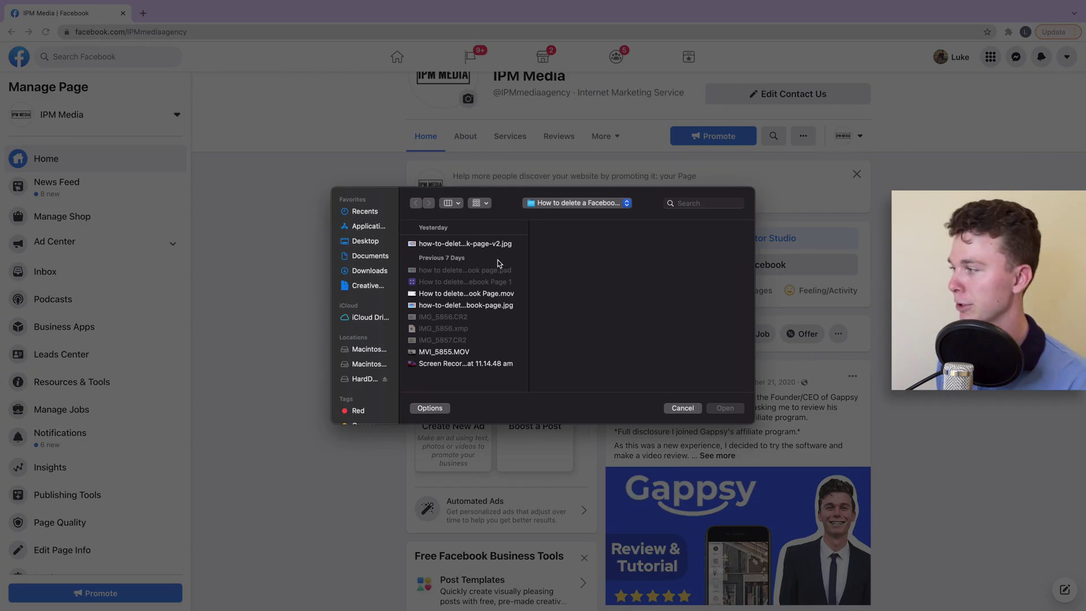
{"action": "left_click", "coordinate": [484, 295]}
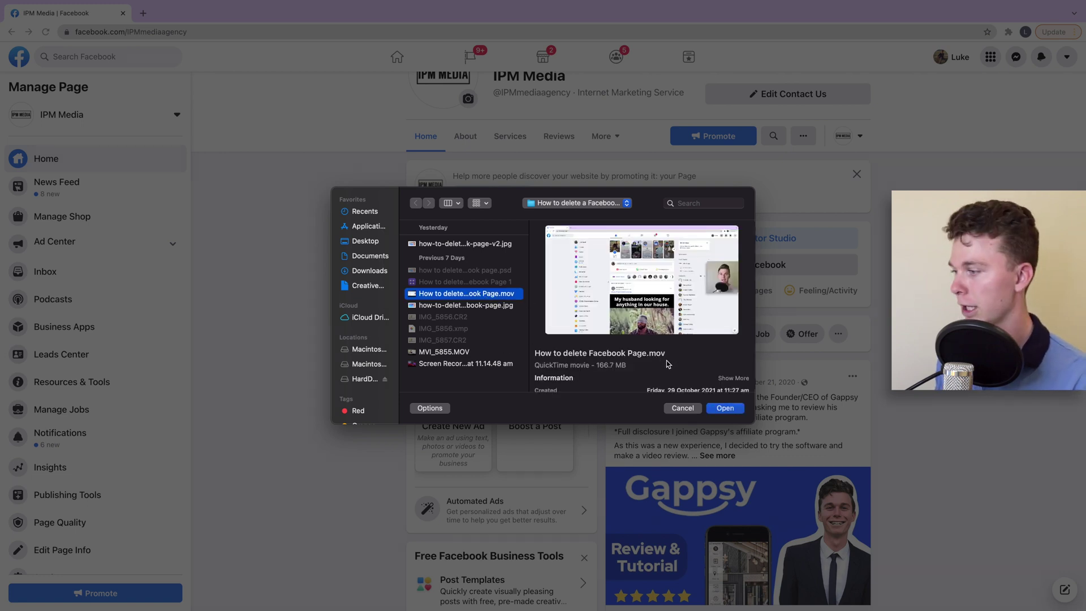
{"action": "left_click", "coordinate": [738, 412]}
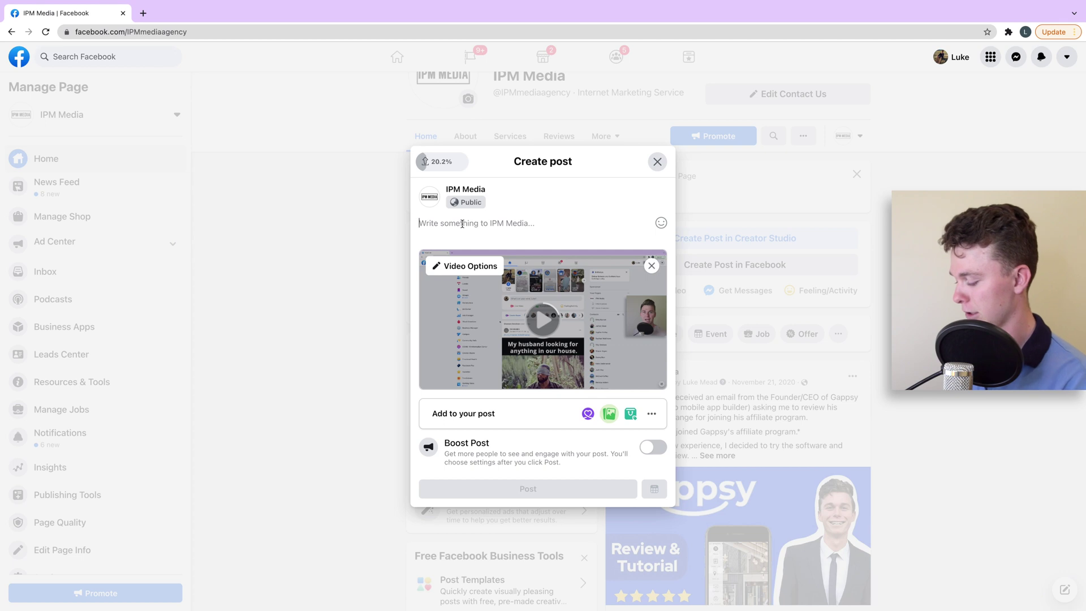
- Enter the post text 'This ia test video' in the post box
{"action": "type", "text": "This ia test video..."}
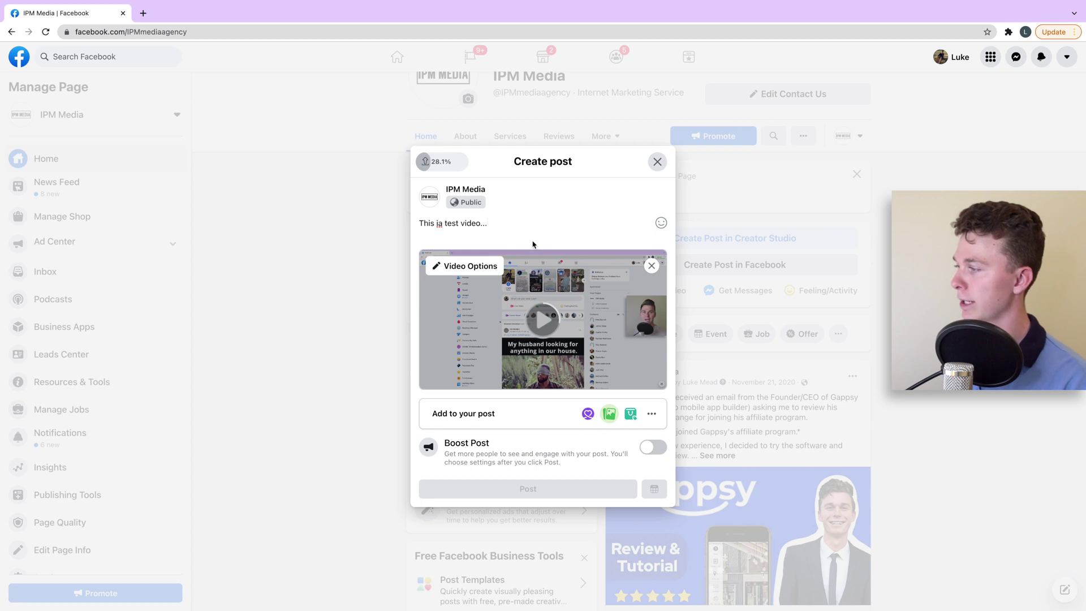
- Title the video 'How to delete a Facebook page' in Video Options
{"action": "left_click", "coordinate": [477, 267]}
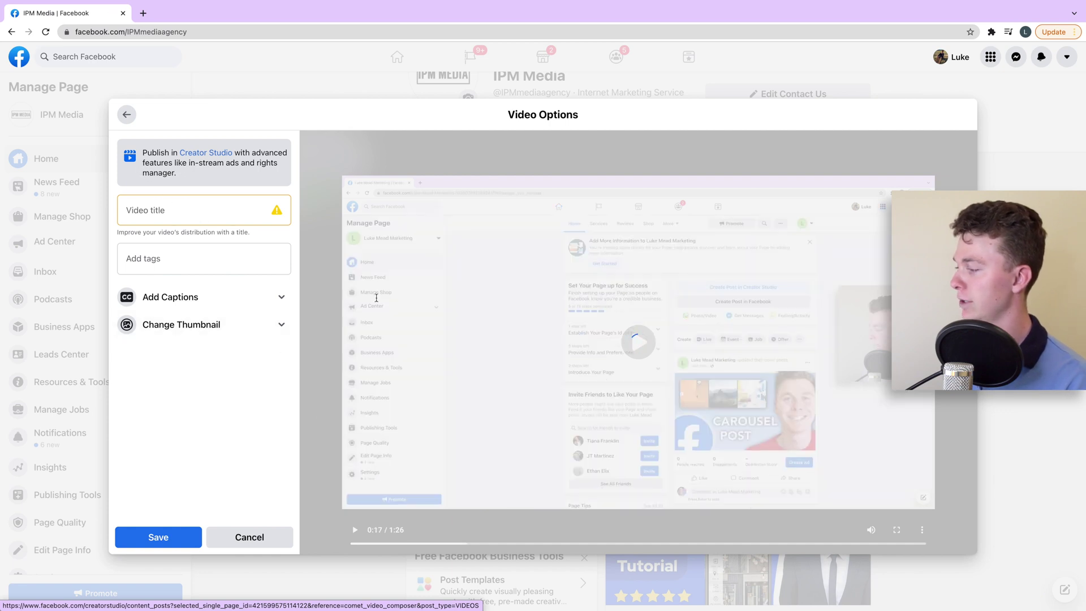
{"action": "left_click", "coordinate": [186, 218]}
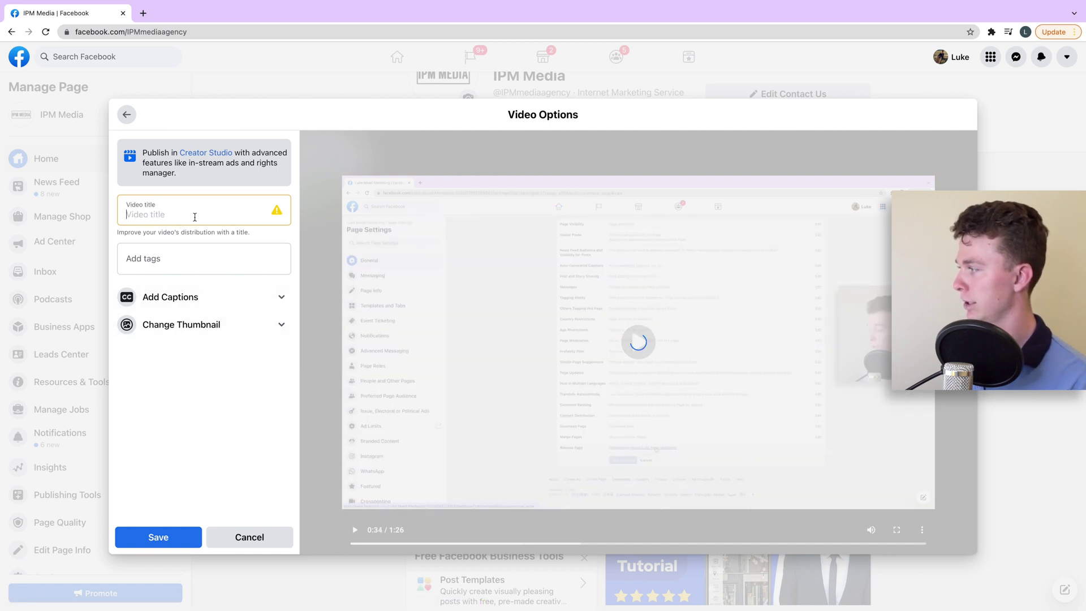
{"action": "type", "text": "H"}
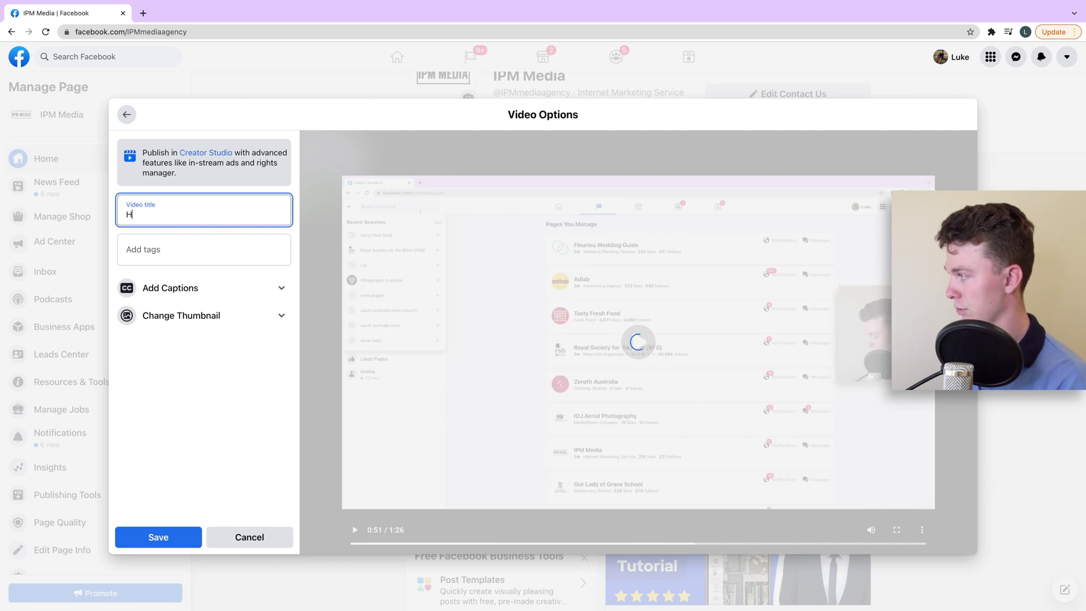
{"action": "type", "text": "ow to delet"}
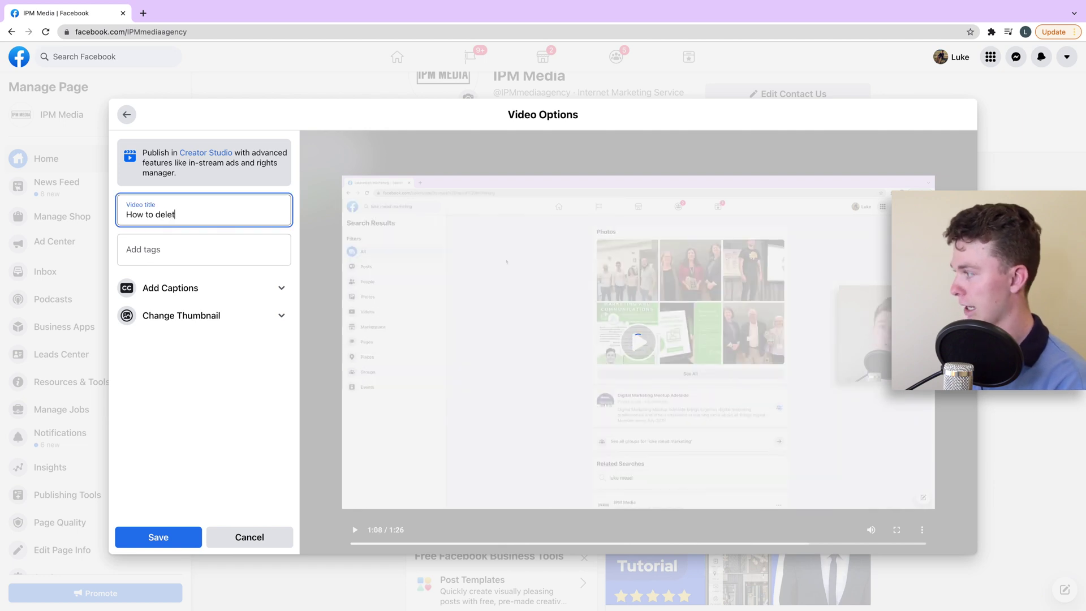
{"action": "type", "text": "e a Facebook page"}
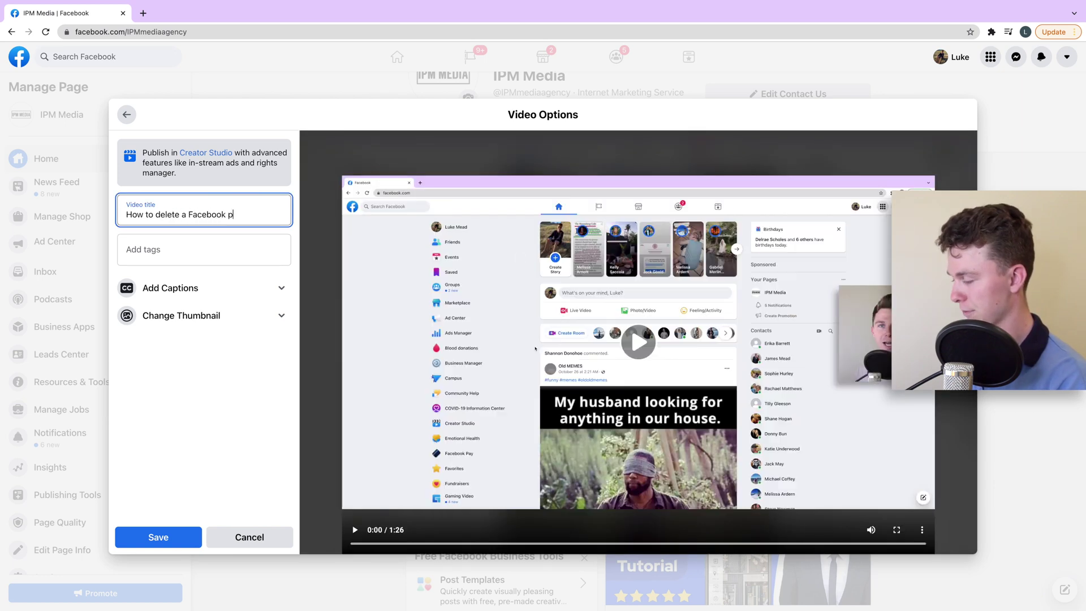
- Tag the video Local & Small Businesses, marketing and facebook
{"action": "left_click", "coordinate": [151, 247]}
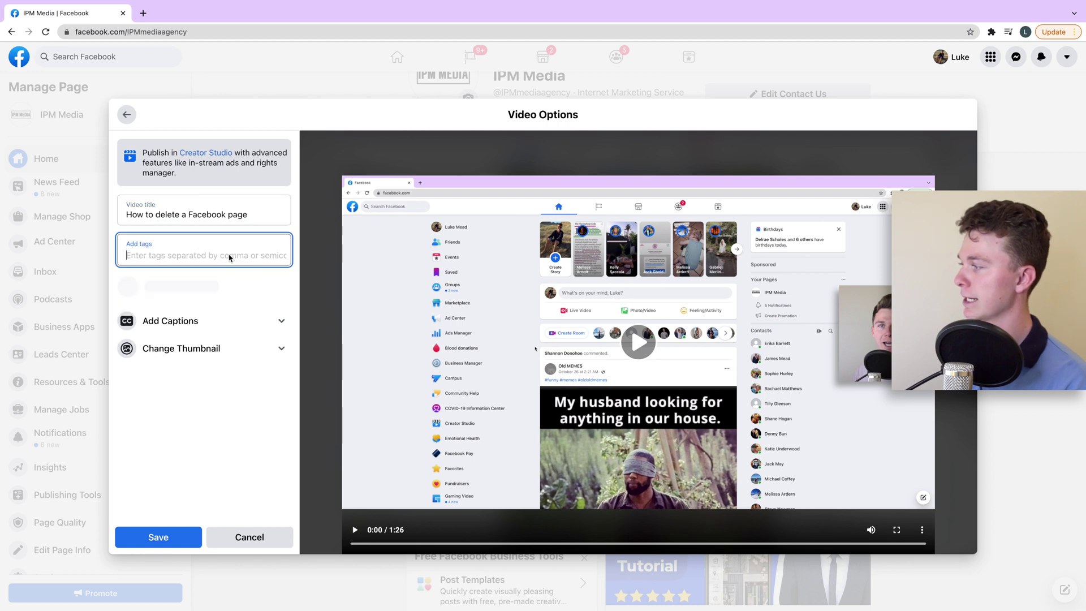
{"action": "left_click", "coordinate": [553, 456]}
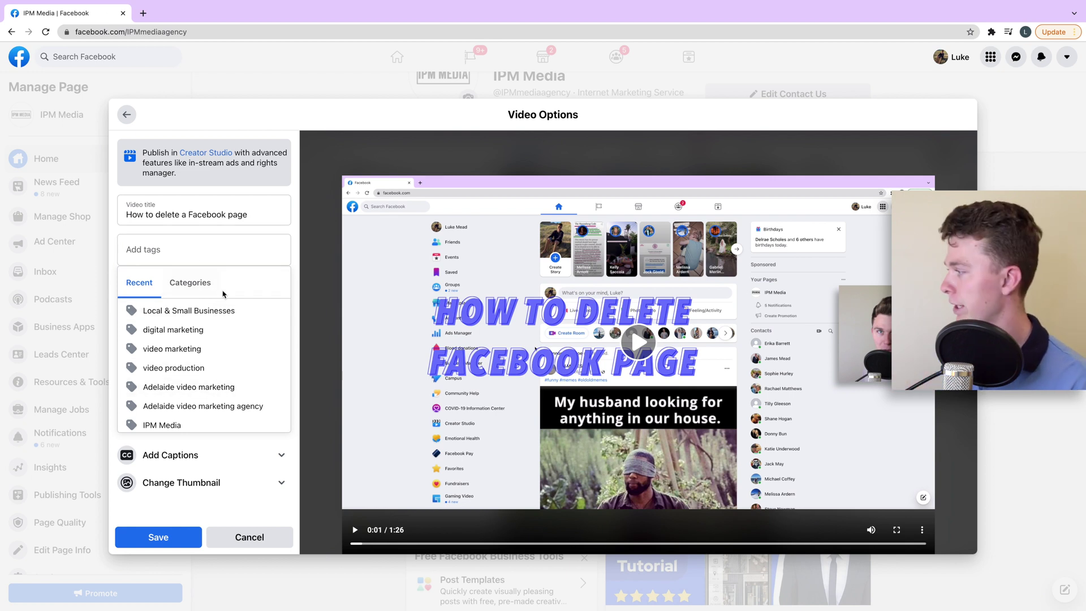
{"action": "left_click", "coordinate": [196, 311]}
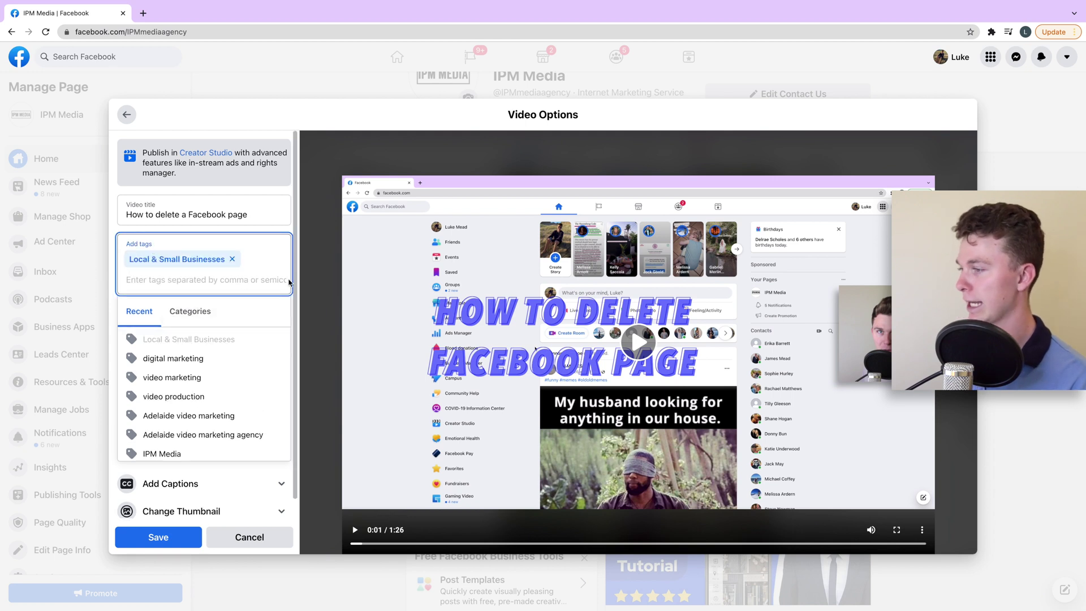
{"action": "type", "text": "mark"}
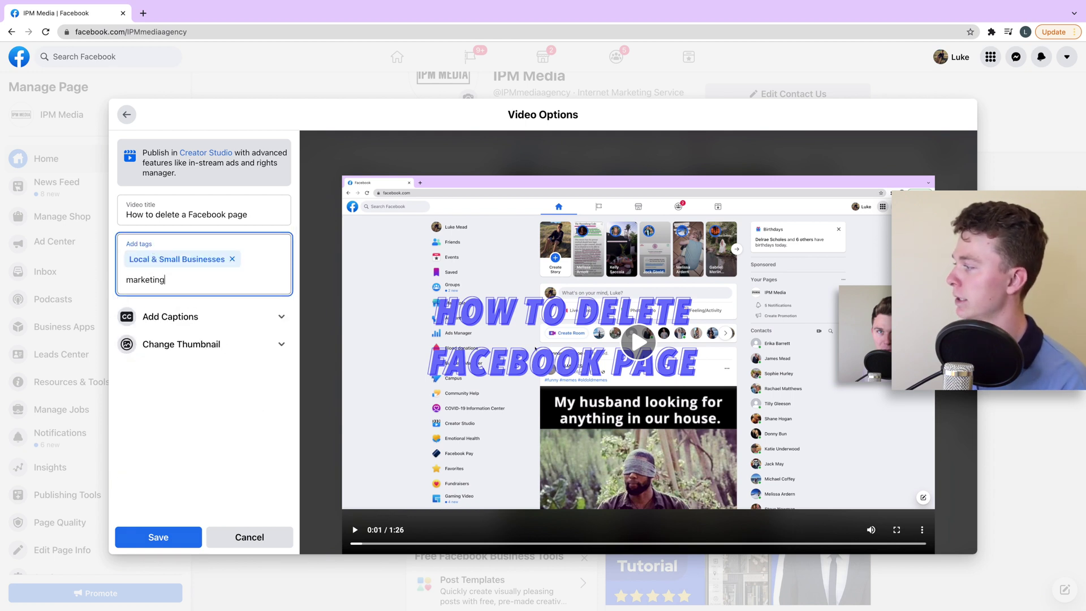
{"action": "type", "text": "eting"}
{"action": "key", "text": "Return"}
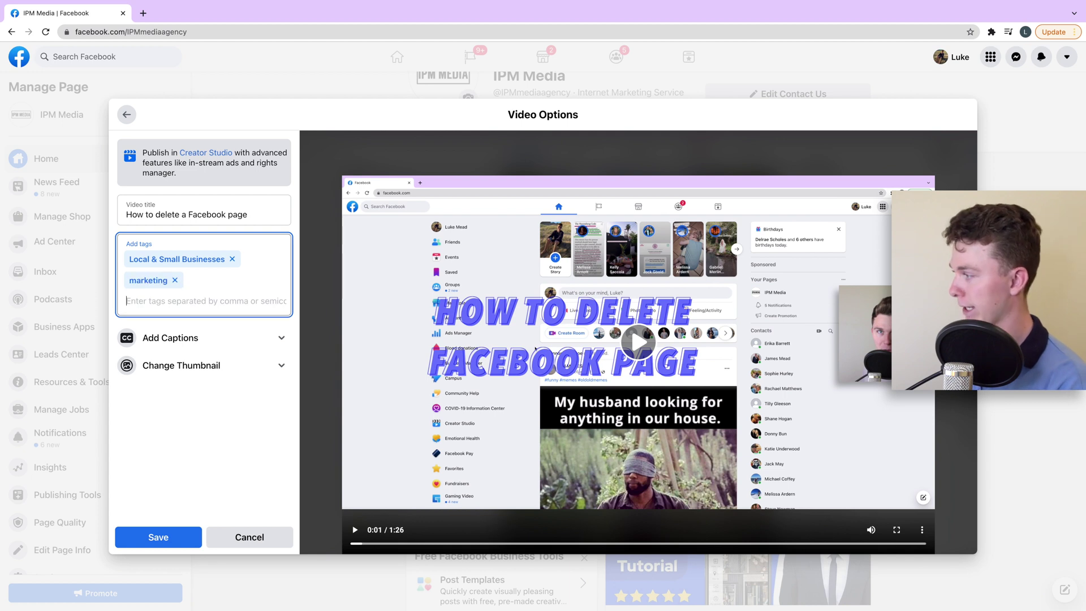
{"action": "type", "text": "fac"}
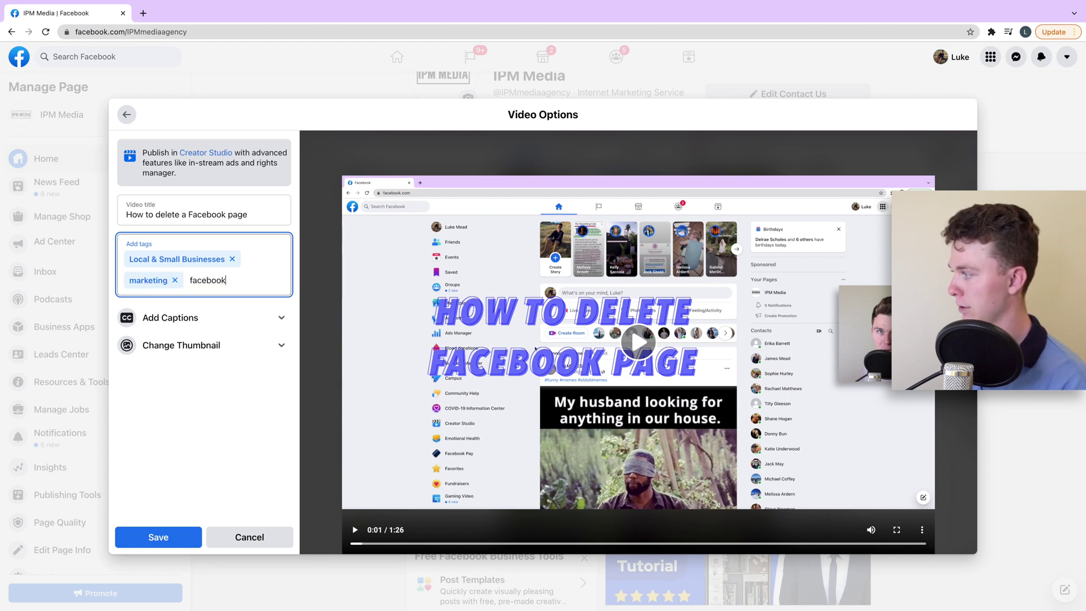
{"action": "type", "text": "ebook"}
{"action": "key", "text": "Return"}
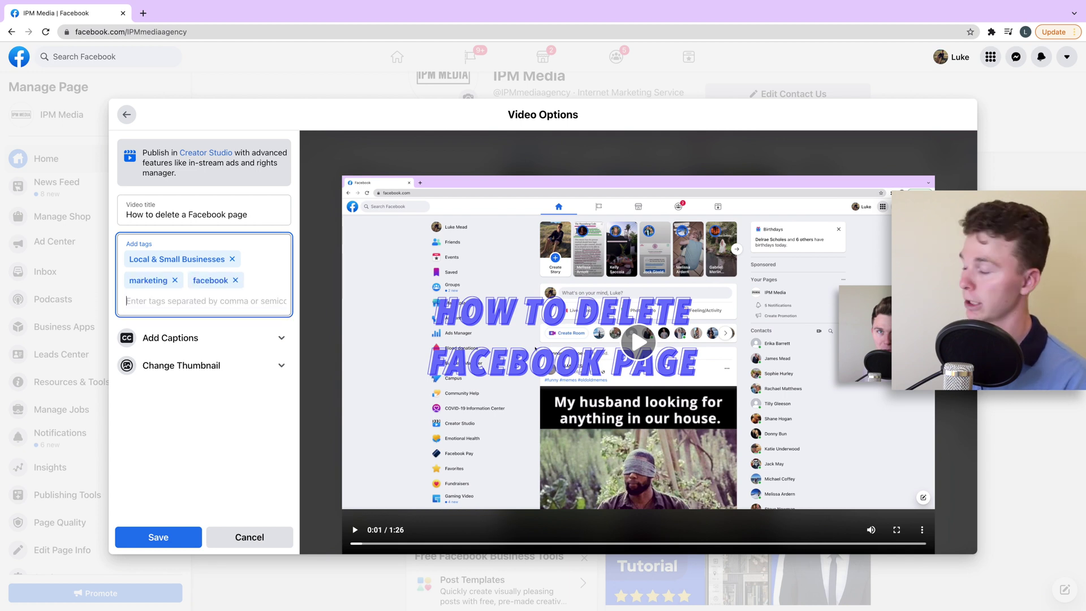
{"action": "left_click", "coordinate": [258, 342]}
{"action": "scroll", "coordinate": [219, 372], "scroll_direction": "down", "scroll_amount": 1}
{"action": "left_click", "coordinate": [494, 408]}
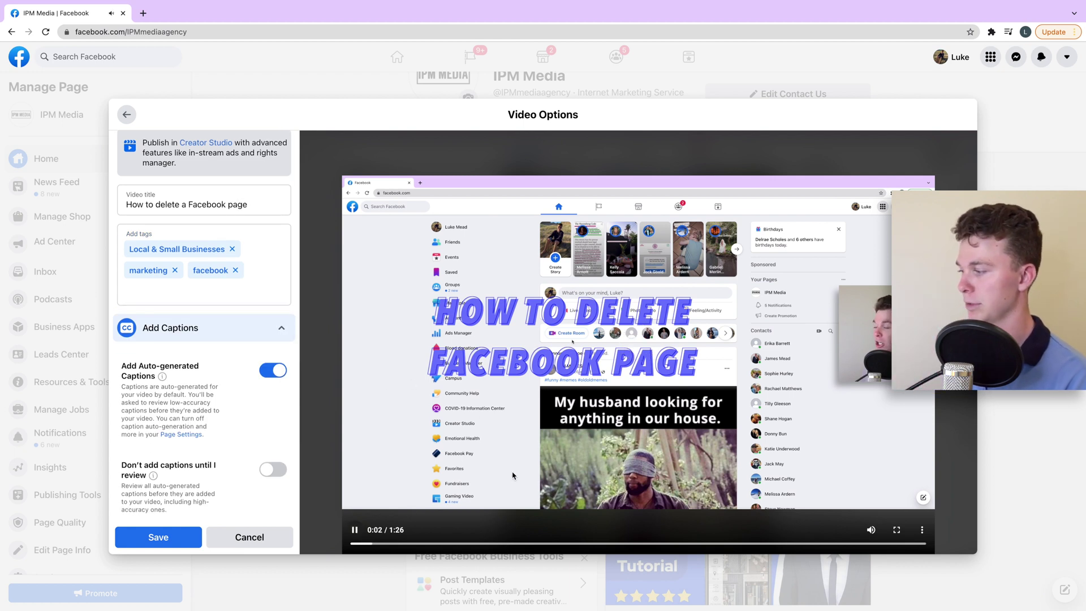
{"action": "left_click", "coordinate": [523, 397]}
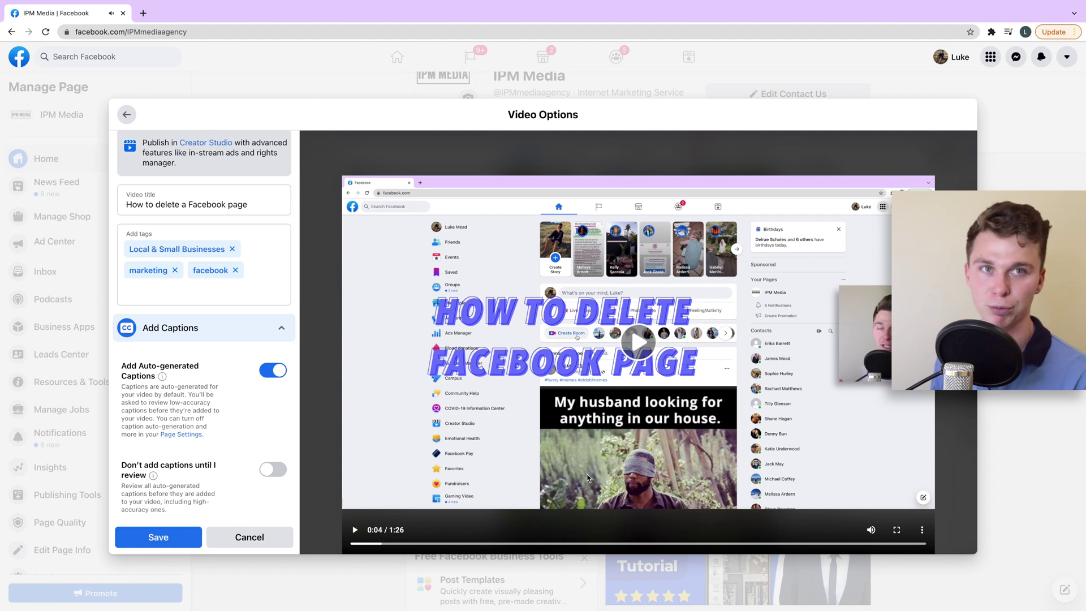
{"action": "scroll", "coordinate": [605, 421], "scroll_direction": "down", "scroll_amount": 1}
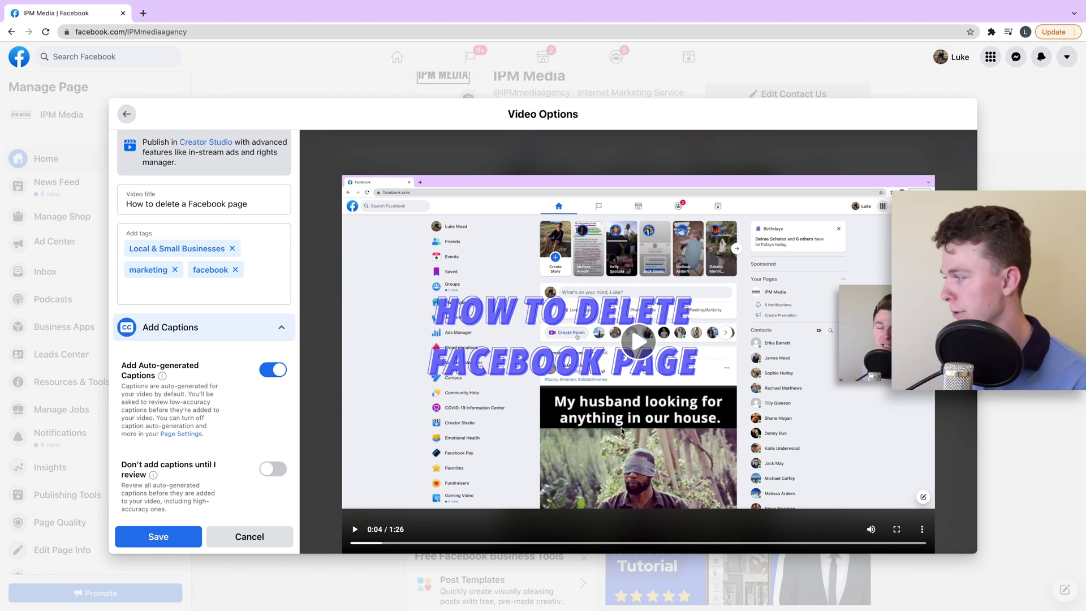
{"action": "scroll", "coordinate": [184, 383], "scroll_direction": "down", "scroll_amount": 1}
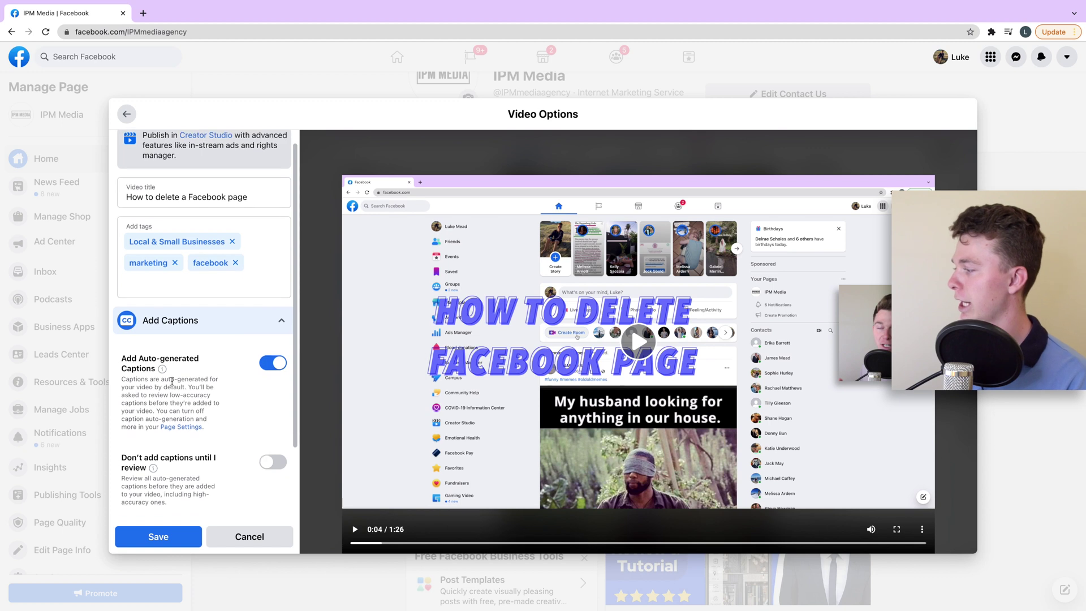
{"action": "scroll", "coordinate": [189, 383], "scroll_direction": "down", "scroll_amount": 2}
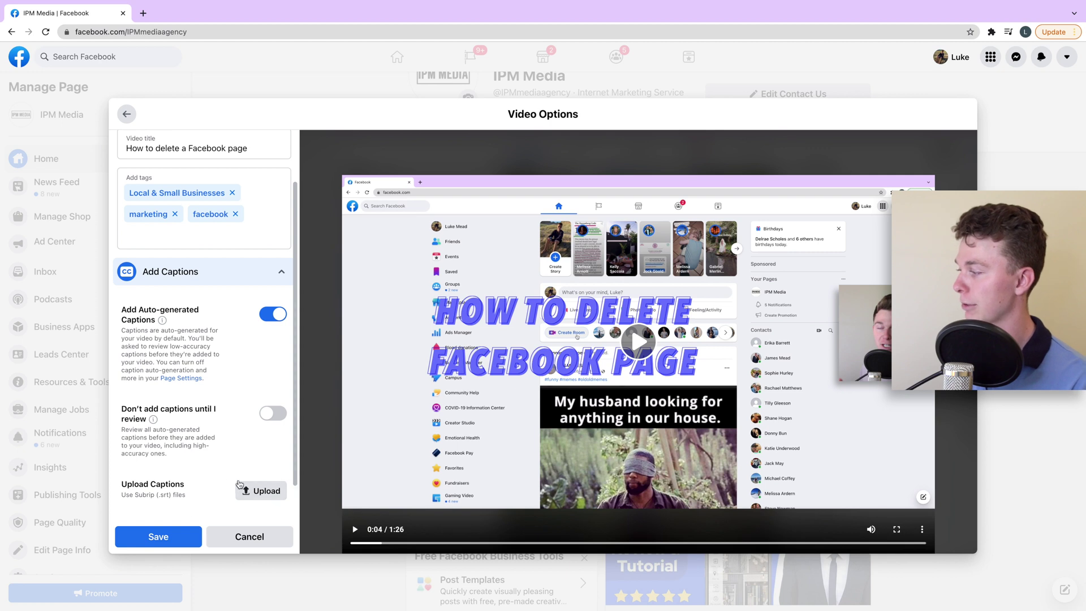
{"action": "scroll", "coordinate": [199, 470], "scroll_direction": "down", "scroll_amount": 2}
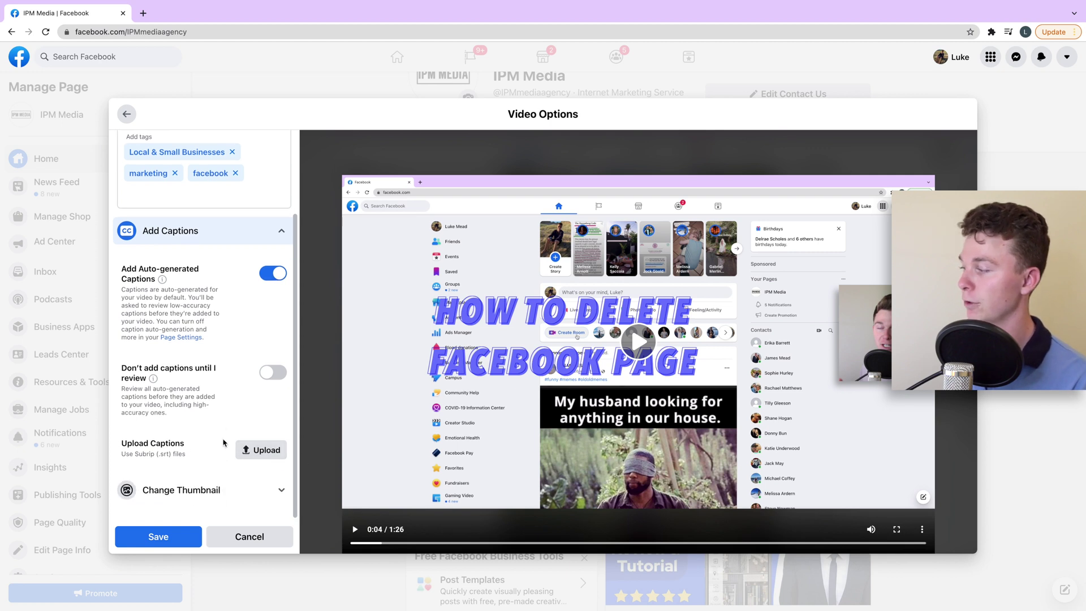
{"action": "left_click", "coordinate": [187, 497]}
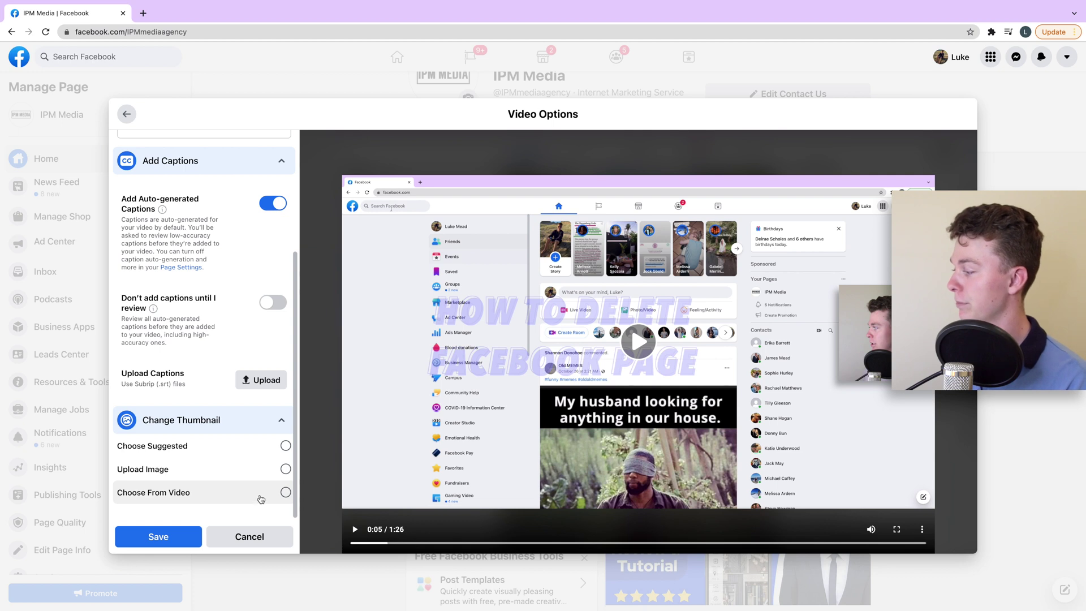
- Use the video frame at 00:00:31 as the thumbnail and save the video options
{"action": "left_click", "coordinate": [261, 498]}
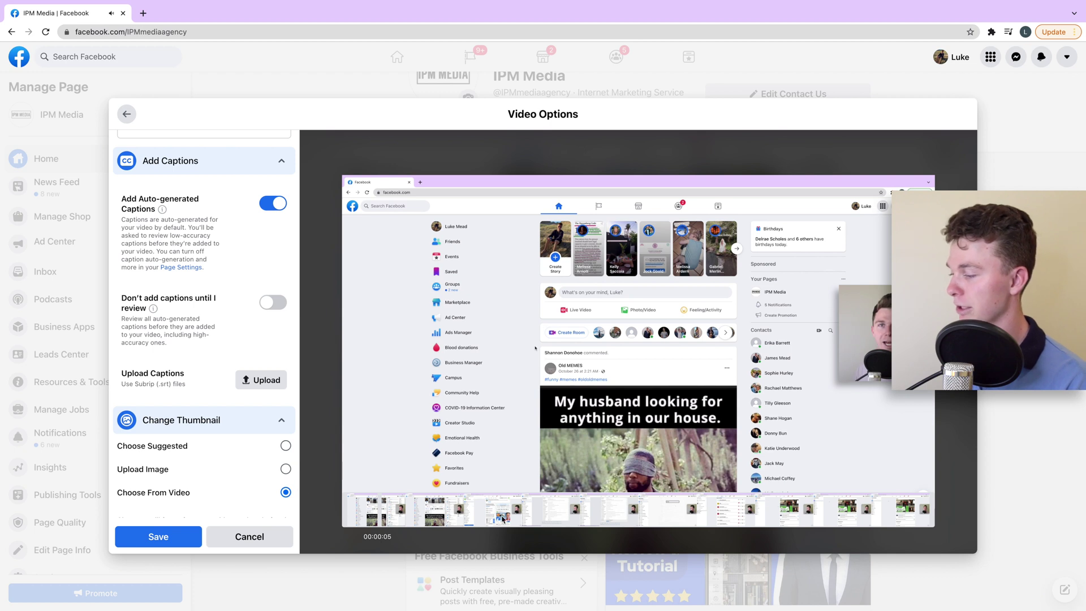
{"action": "left_click", "coordinate": [673, 515]}
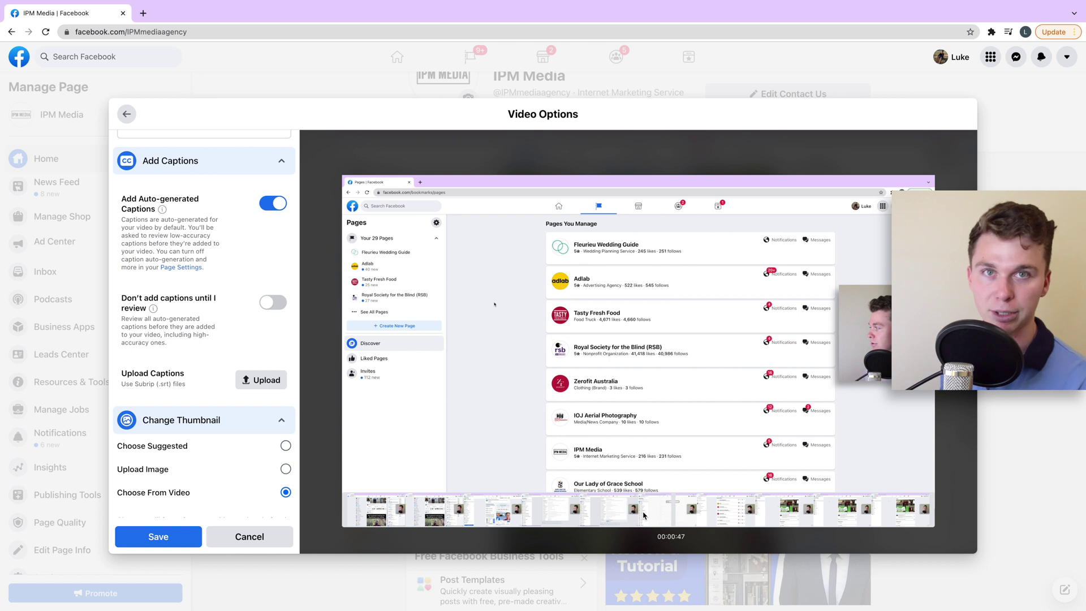
{"action": "left_click", "coordinate": [428, 525]}
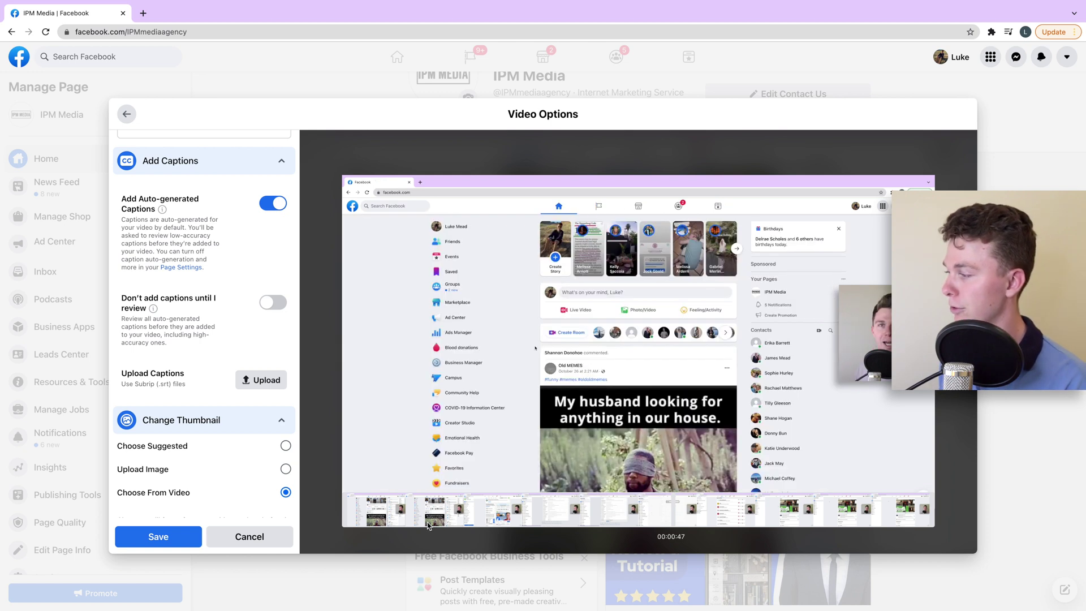
{"action": "left_click", "coordinate": [431, 524]}
{"action": "left_click_drag", "start_coordinate": [461, 523], "coordinate": [638, 522]}
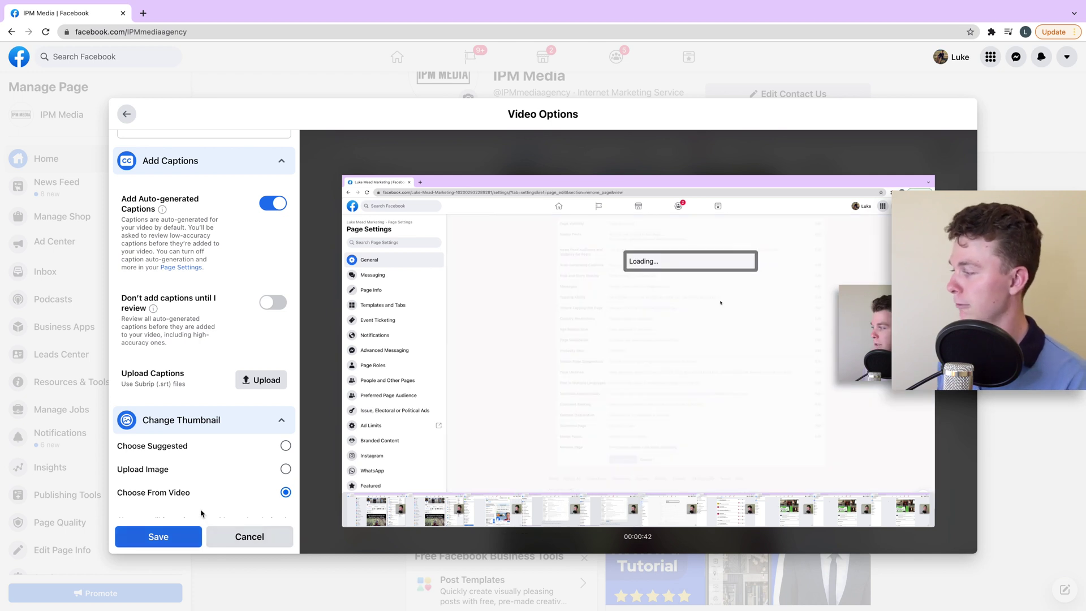
{"action": "left_click", "coordinate": [179, 540]}
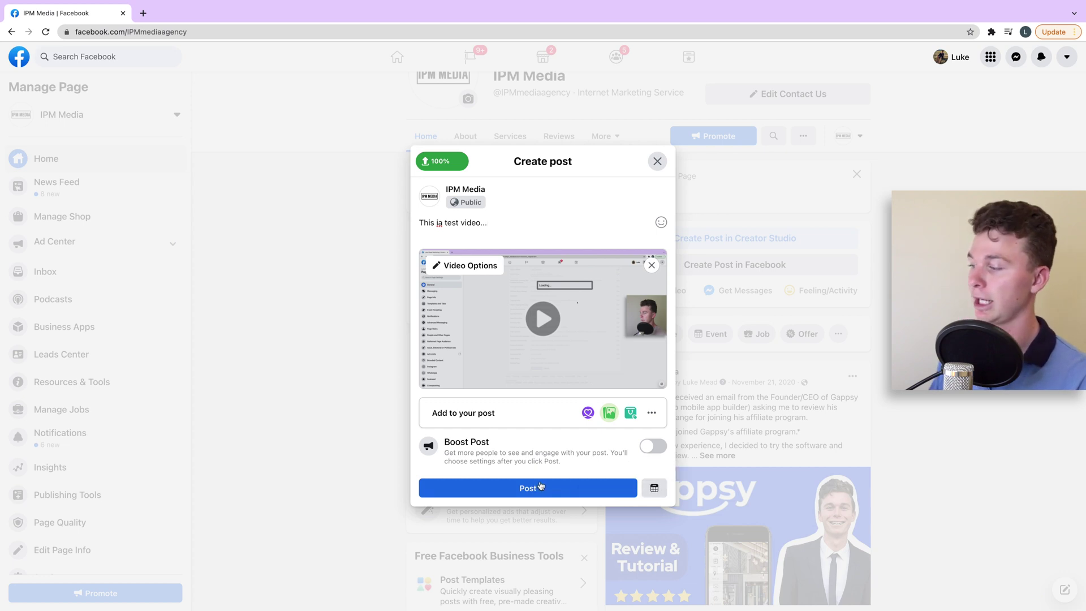
- Pick November 17 as the publish date and 2:09 PM as the publish time
{"action": "left_click", "coordinate": [657, 492]}
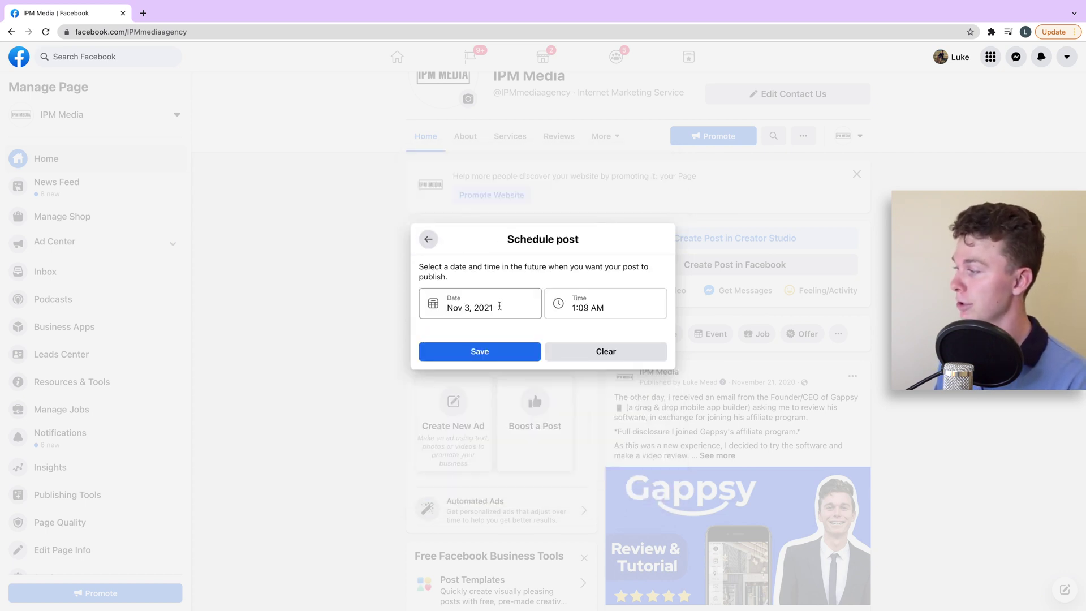
{"action": "left_click", "coordinate": [497, 308]}
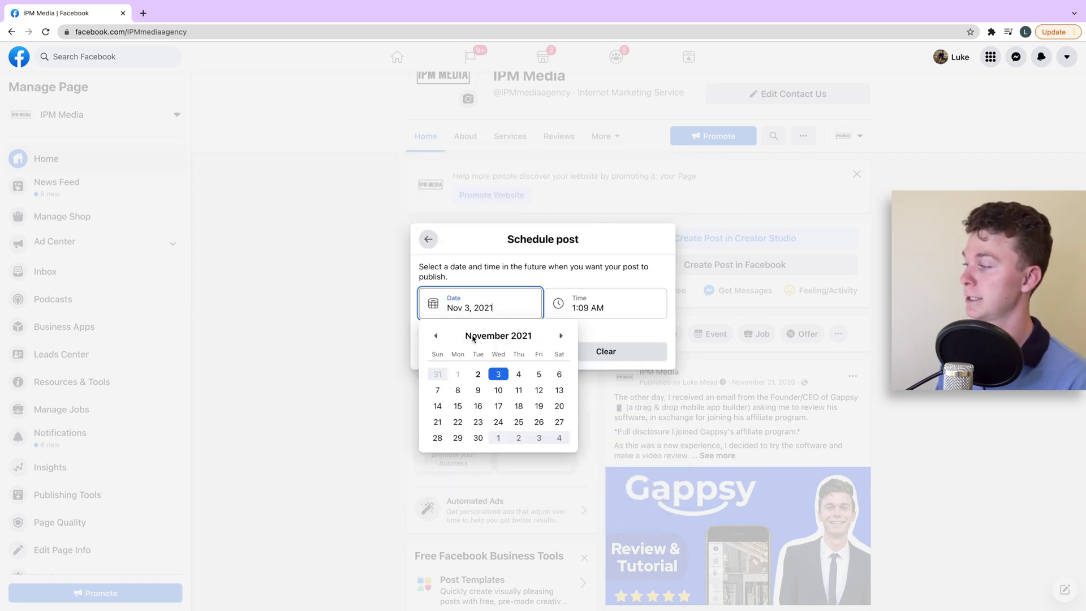
{"action": "left_click", "coordinate": [500, 405]}
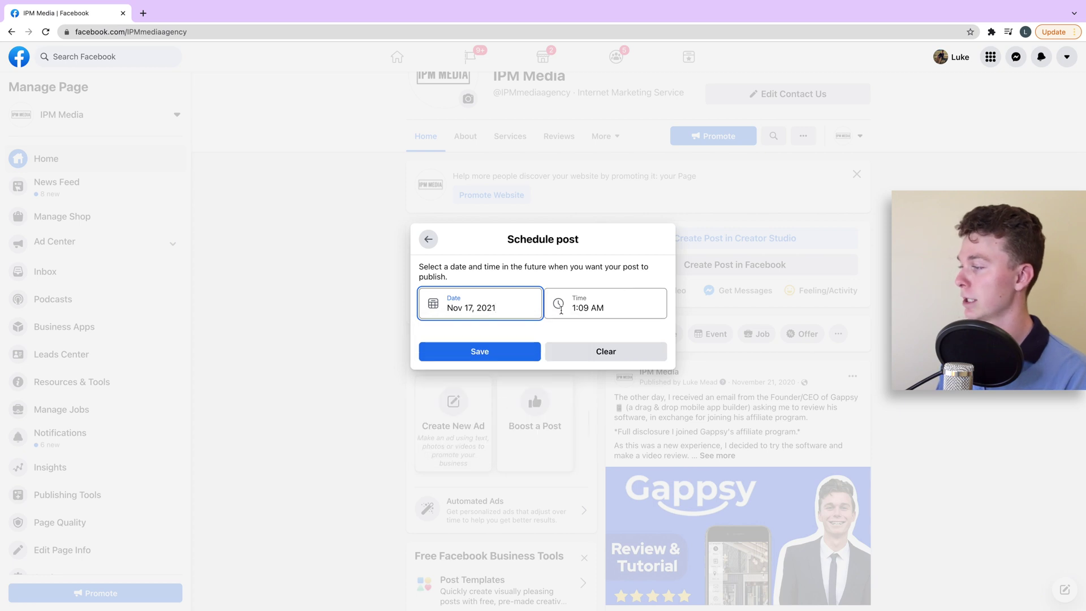
{"action": "left_click", "coordinate": [575, 308]}
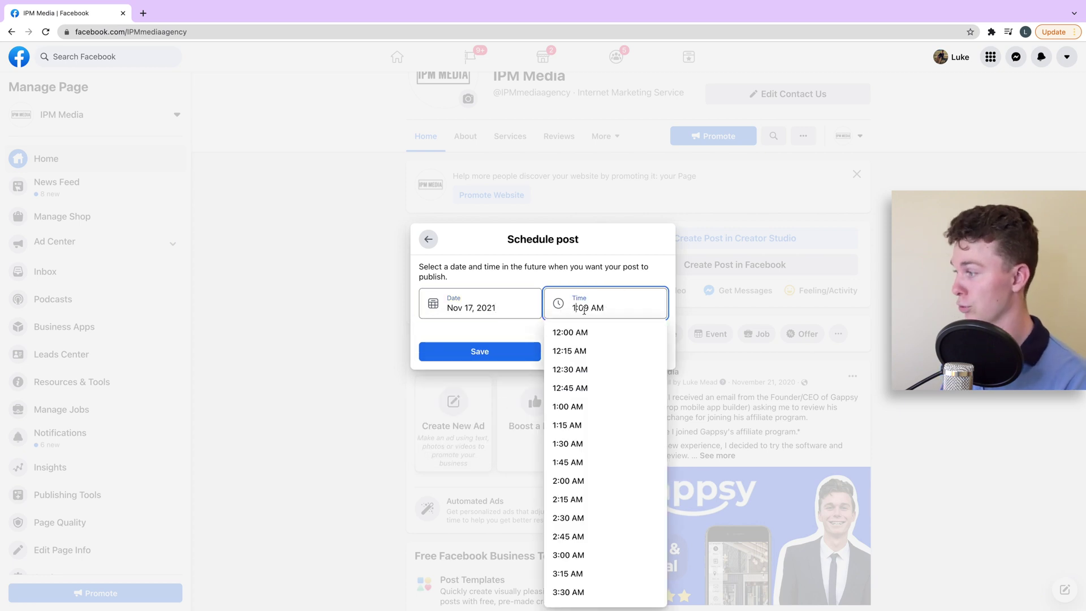
{"action": "type", "text": "2"}
{"action": "key", "text": "Left"}
{"action": "key", "text": "BackSpace"}
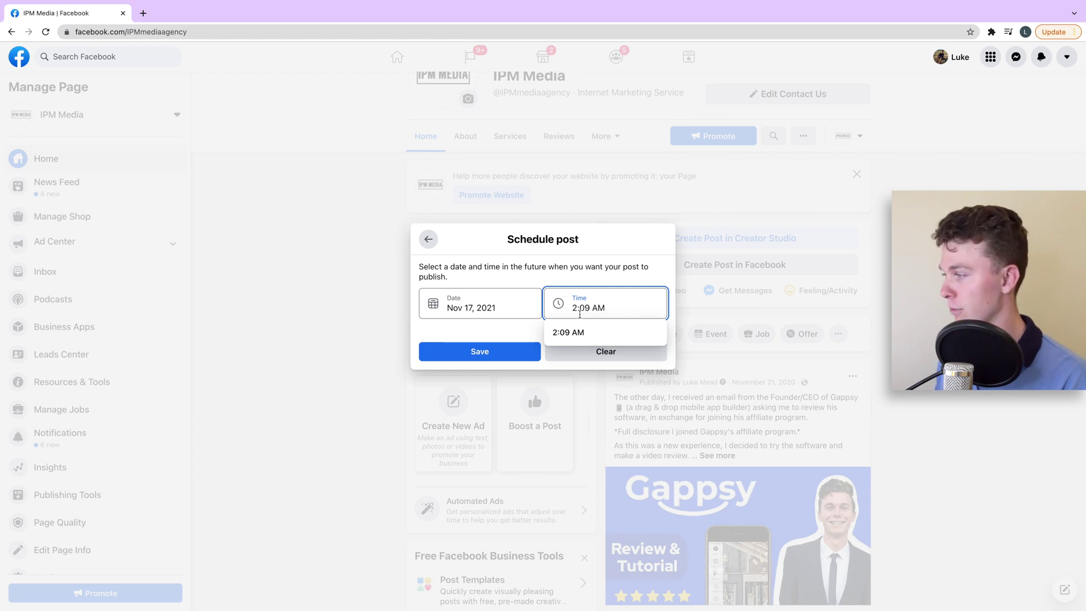
{"action": "key", "text": "BackSpace"}
{"action": "key", "text": "BackSpace"}
{"action": "key", "text": "BackSpace"}
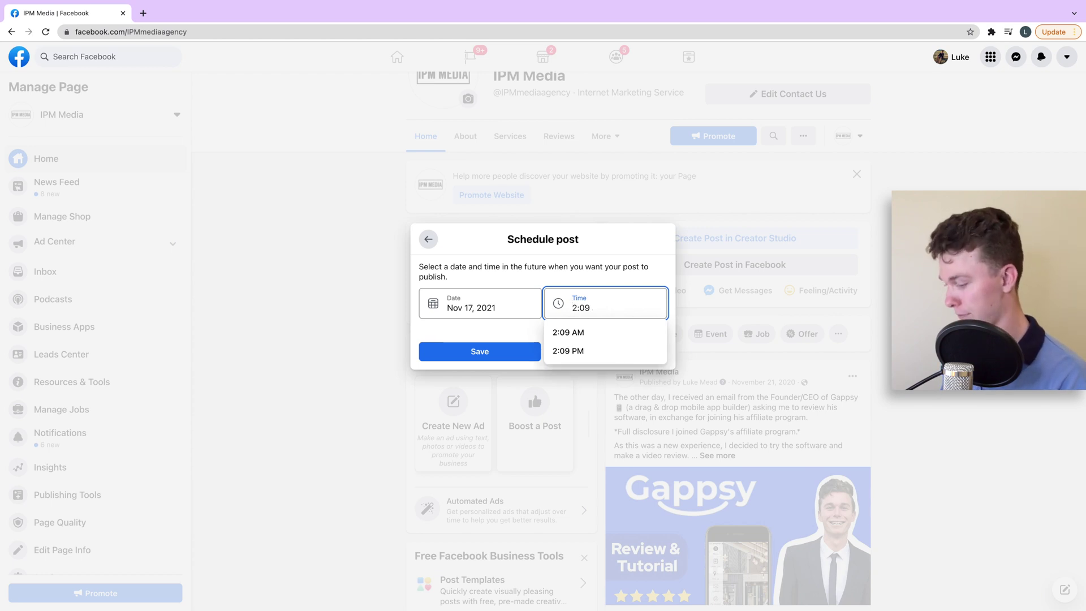
{"action": "type", "text": "pm"}
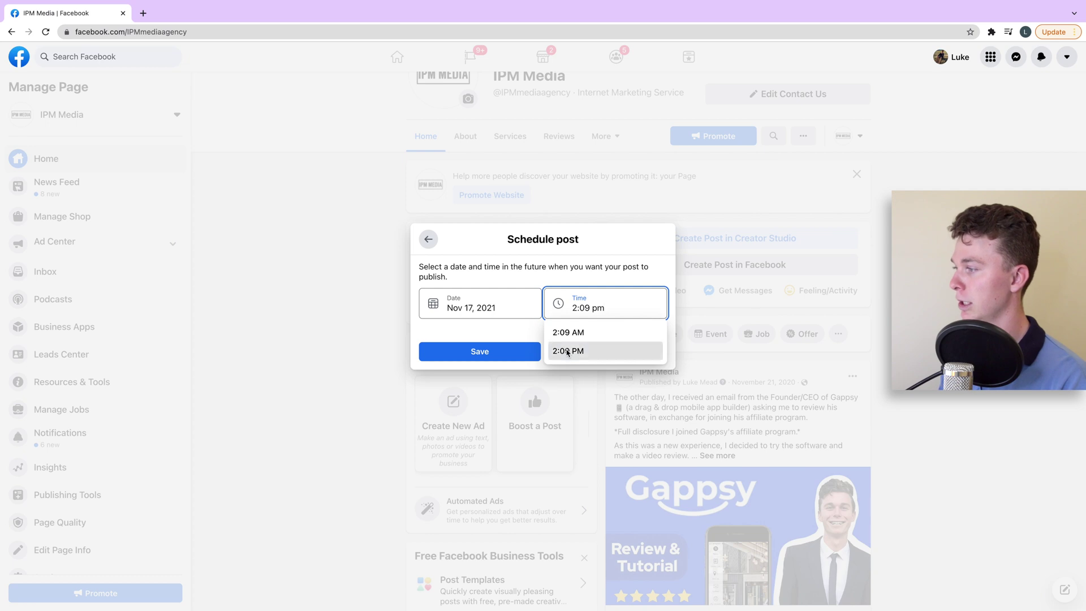
{"action": "left_click", "coordinate": [568, 351]}
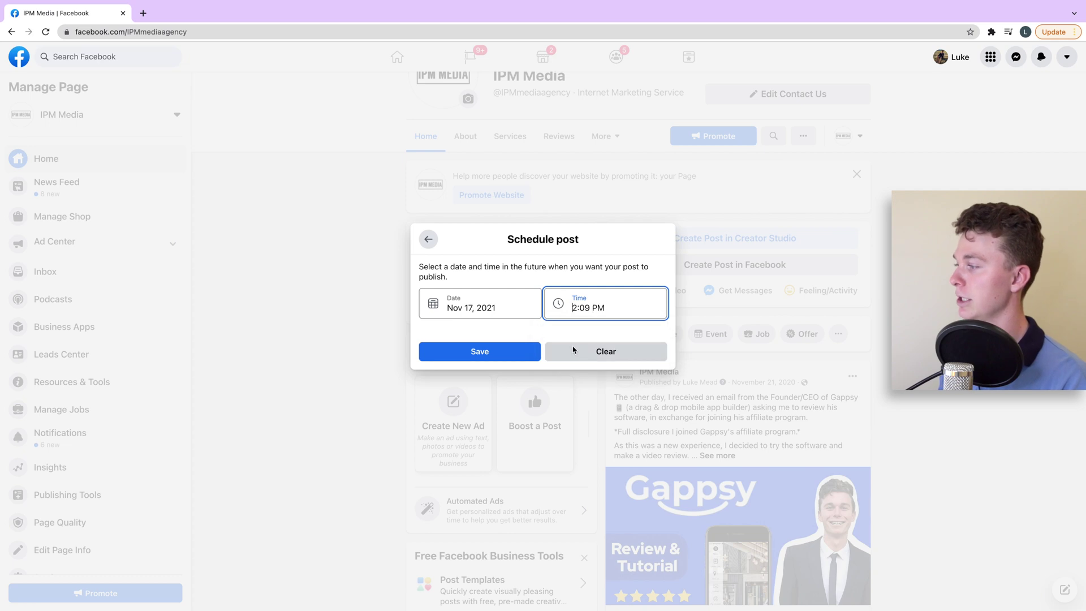
{"action": "left_click", "coordinate": [487, 350]}
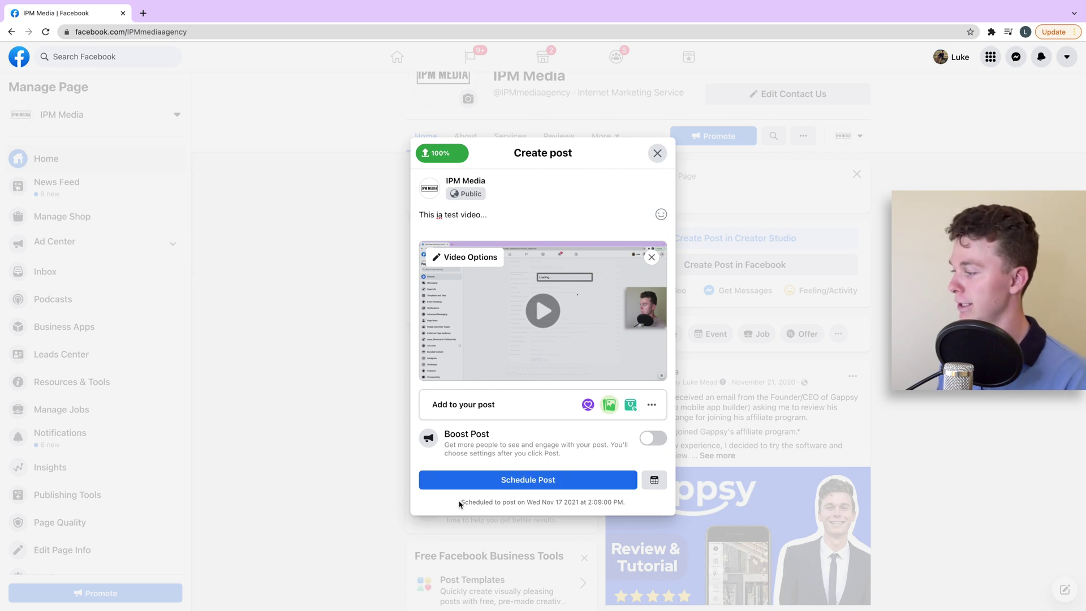
- Confirm the Wed Nov 17 2021, 2:09 PM schedule and schedule the video post
{"action": "left_click_drag", "start_coordinate": [460, 504], "coordinate": [643, 503]}
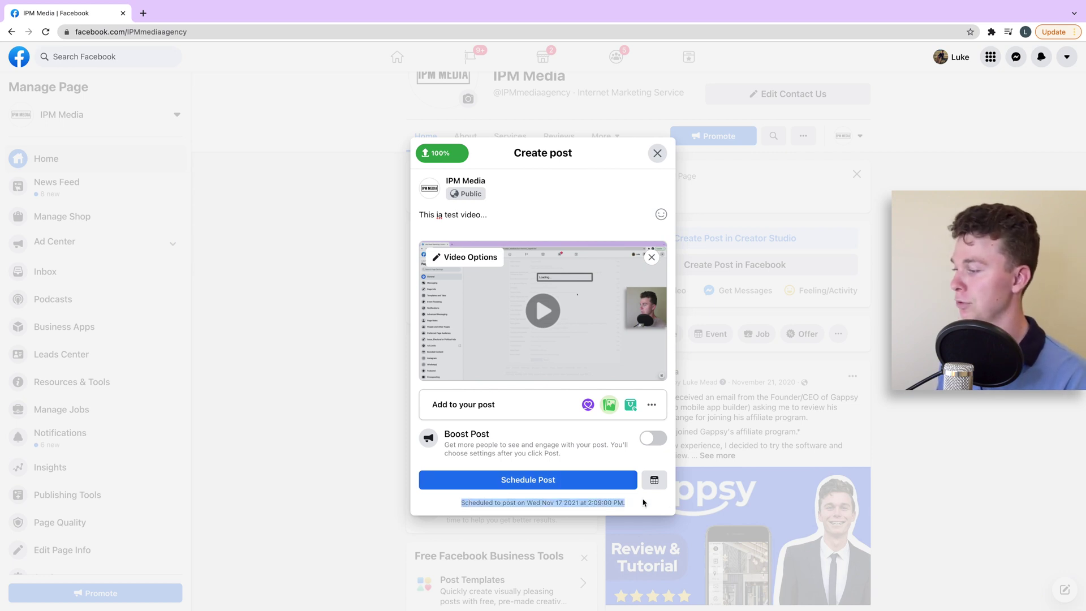
{"action": "left_click", "coordinate": [554, 480]}
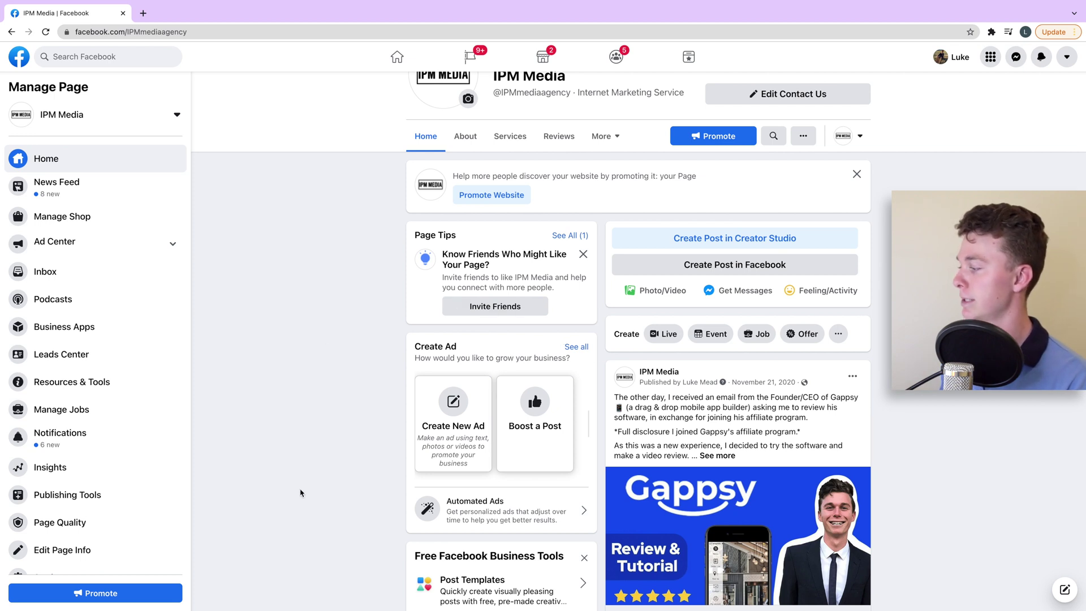
{"action": "scroll", "coordinate": [104, 469], "scroll_direction": "down", "scroll_amount": 1}
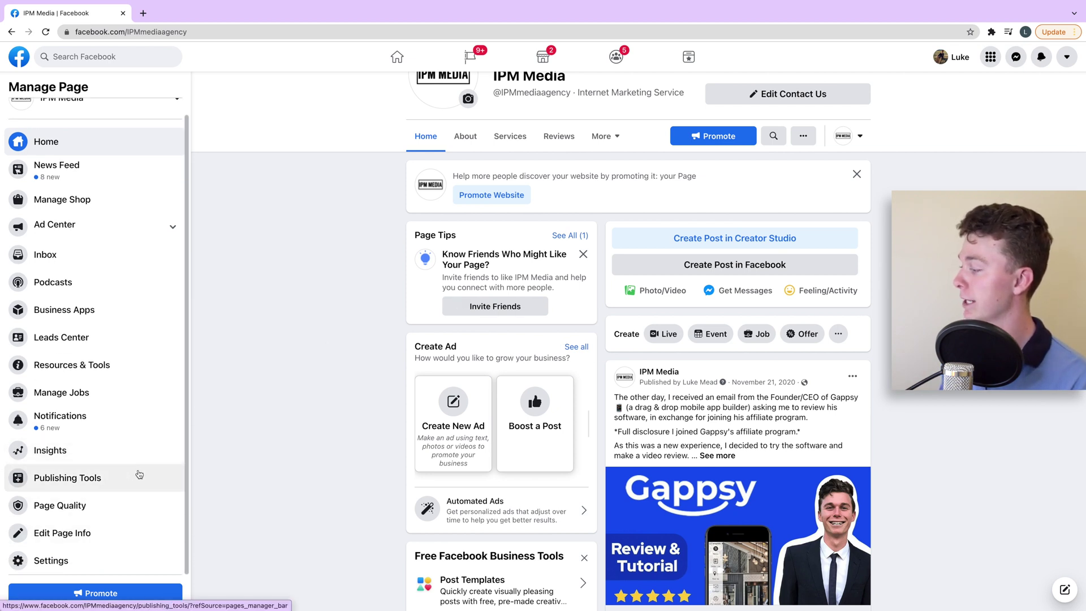
- Open the Scheduled Posts list in Publishing Tools and launch the Creator Studio Video Library
{"action": "left_click", "coordinate": [127, 477]}
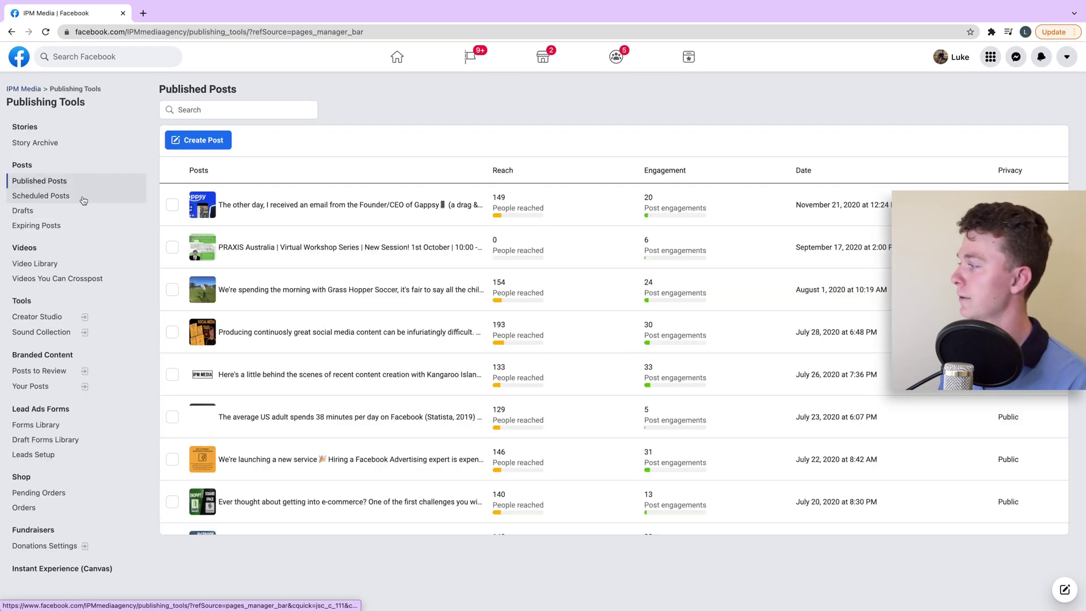
{"action": "left_click", "coordinate": [80, 197]}
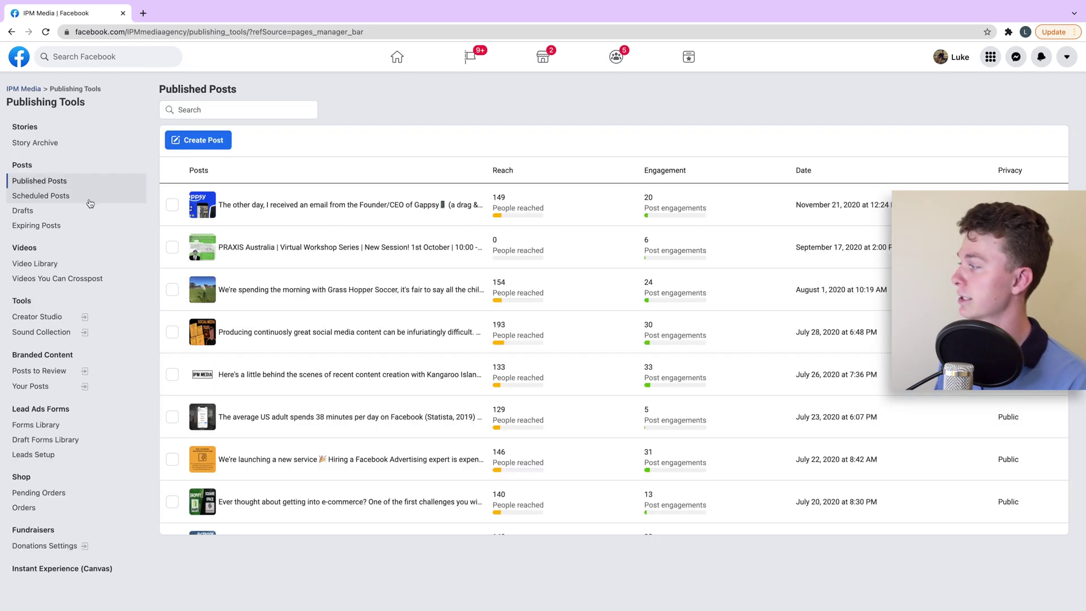
{"action": "left_click", "coordinate": [82, 196]}
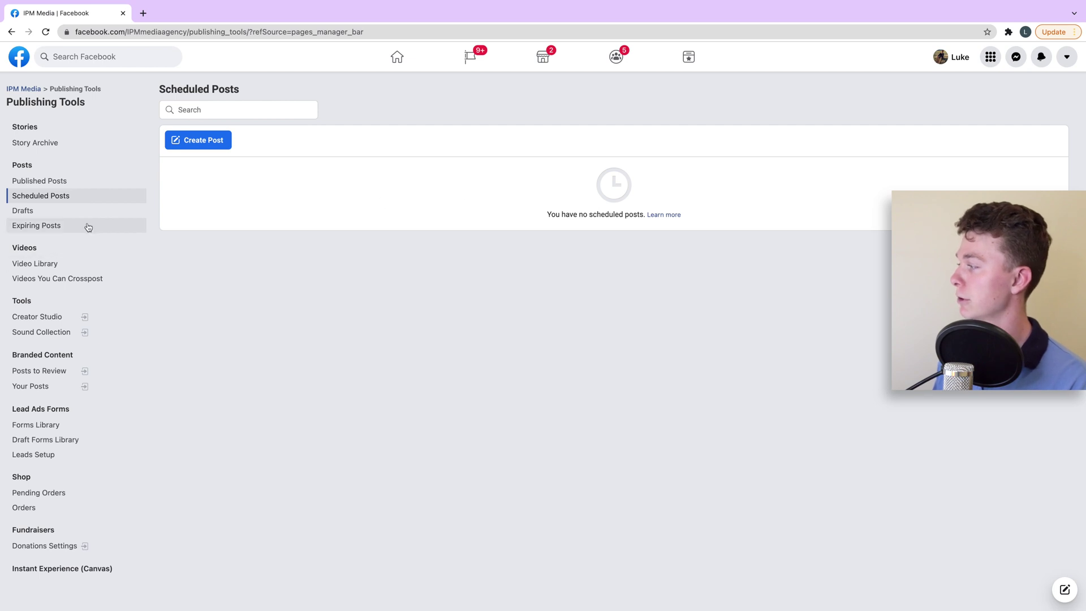
{"action": "left_click", "coordinate": [71, 264]}
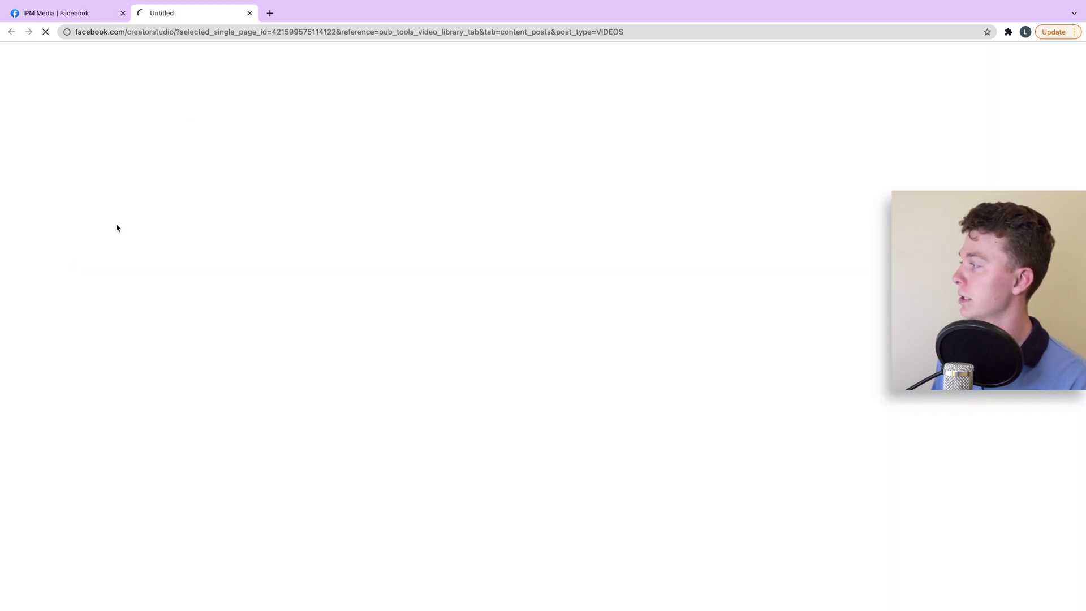
{"action": "left_click", "coordinate": [57, 12]}
{"action": "left_click", "coordinate": [64, 196]}
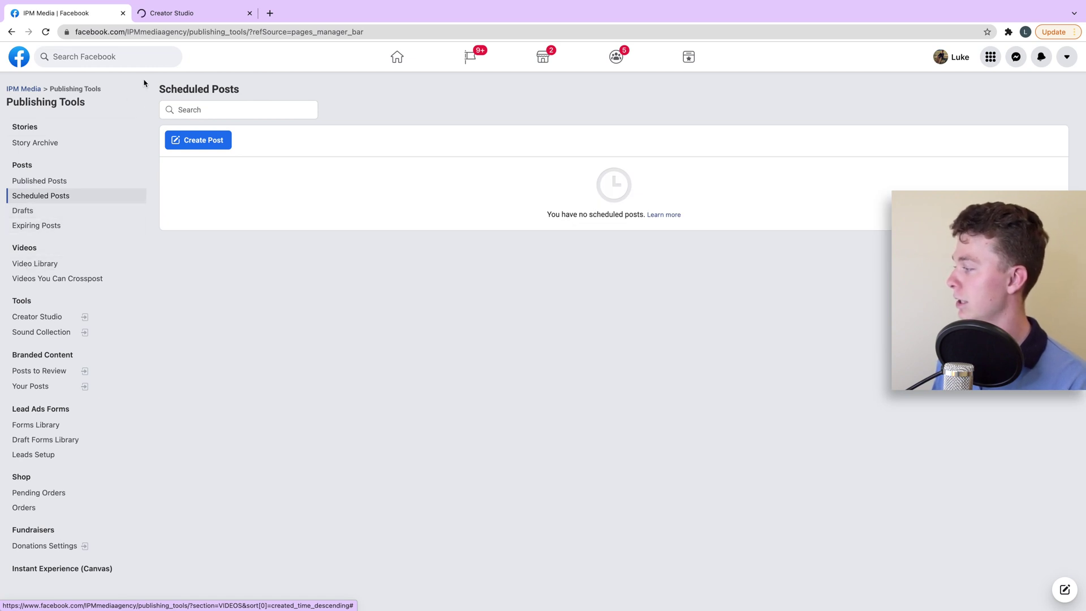
- Filter Creator Studio posts to Scheduled, listing 'How to delete a Facebook page' for 11/17/2021 2:09 PM
{"action": "left_click", "coordinate": [171, 15]}
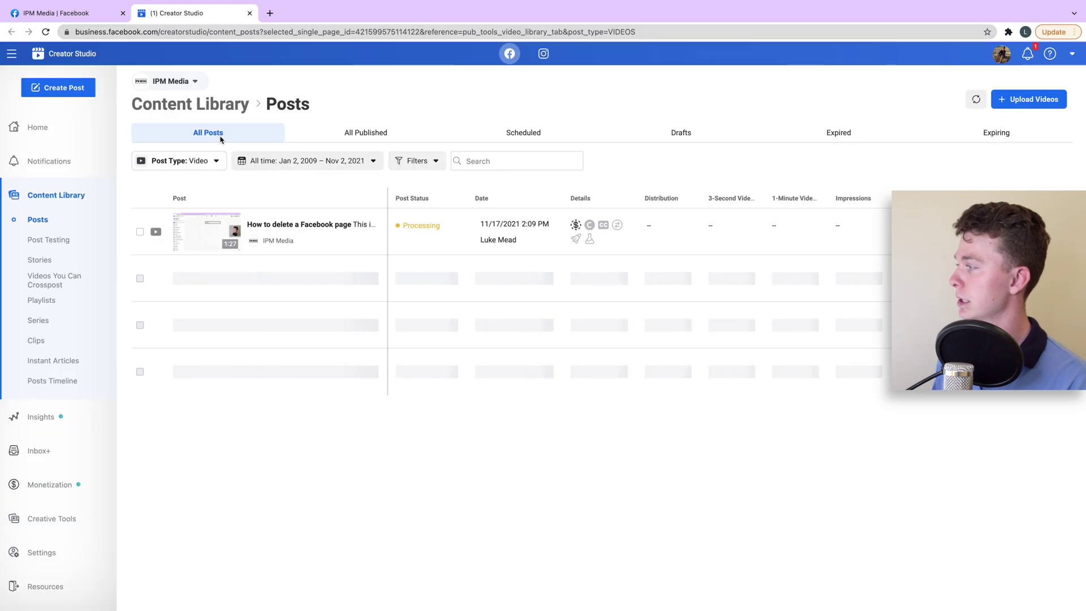
{"action": "left_click", "coordinate": [543, 135]}
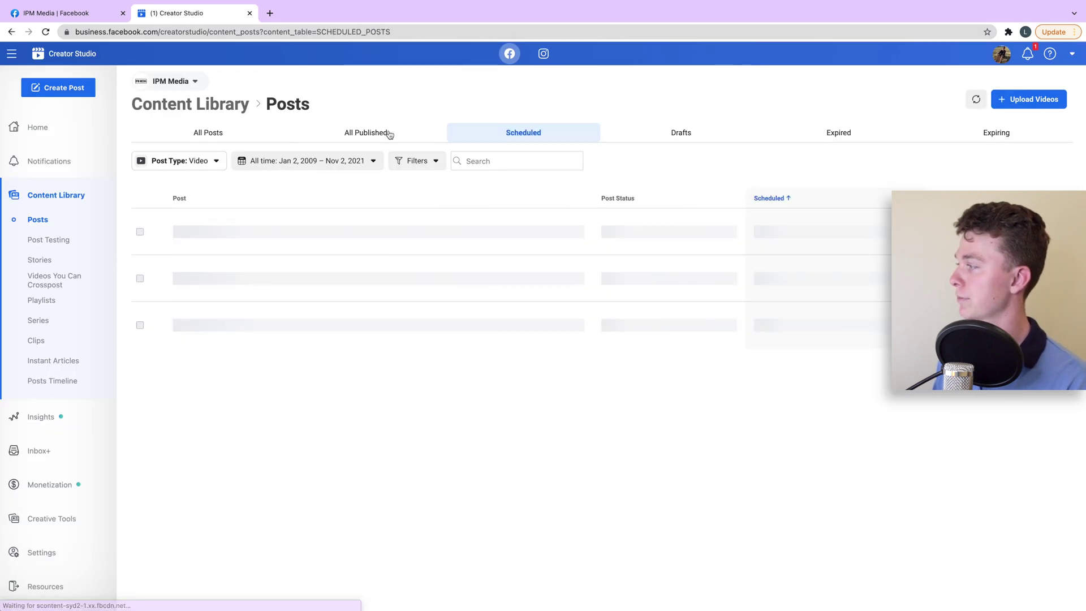
{"action": "left_click", "coordinate": [225, 135]}
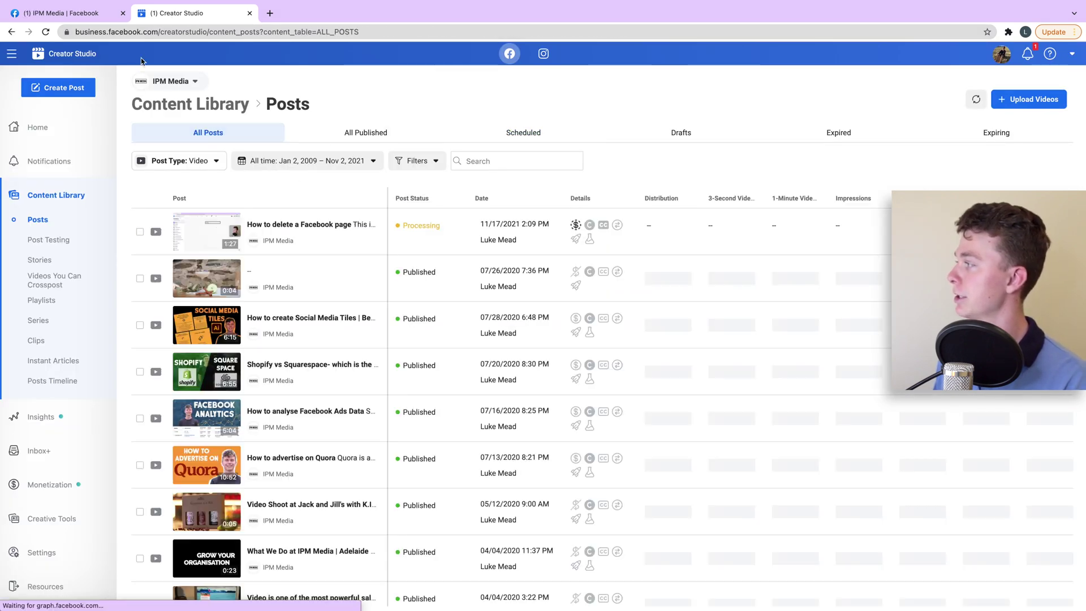
{"action": "left_click", "coordinate": [68, 13]}
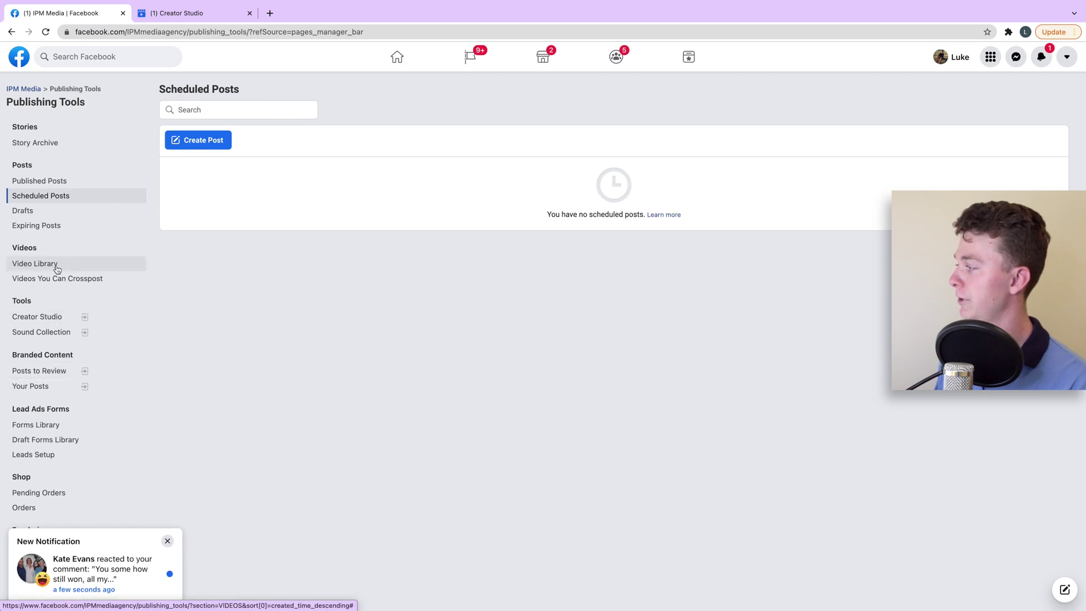
{"action": "left_click", "coordinate": [176, 13]}
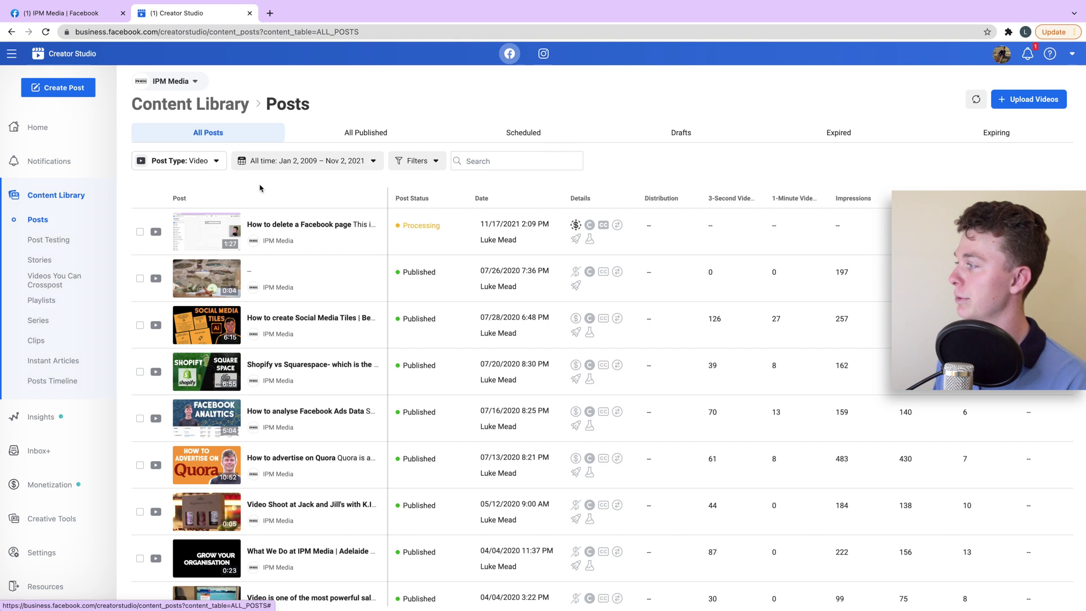
{"action": "left_click", "coordinate": [512, 134]}
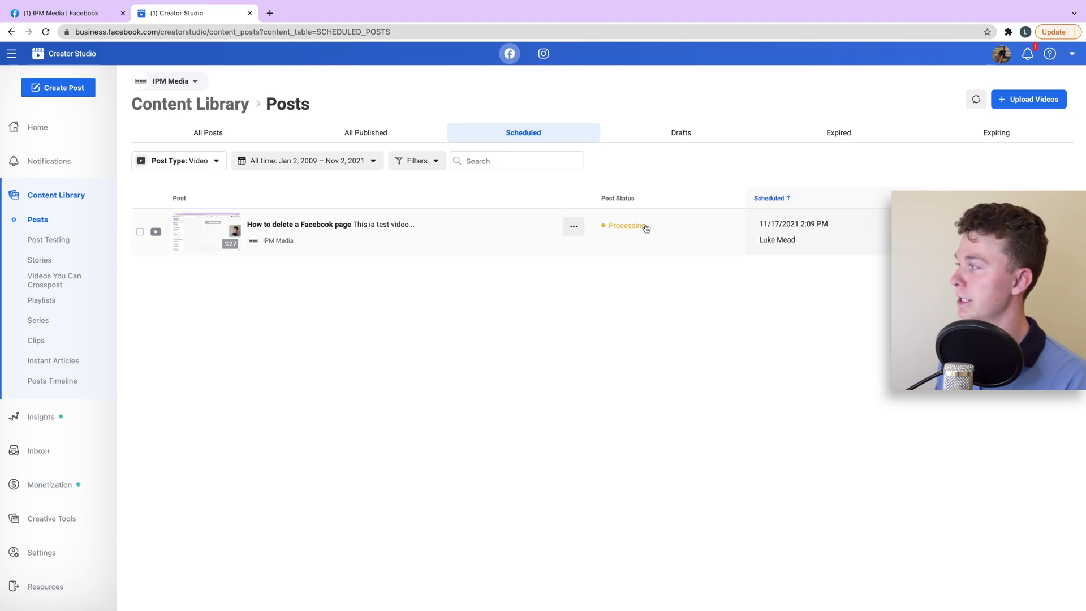
{"action": "left_click", "coordinate": [97, 17]}
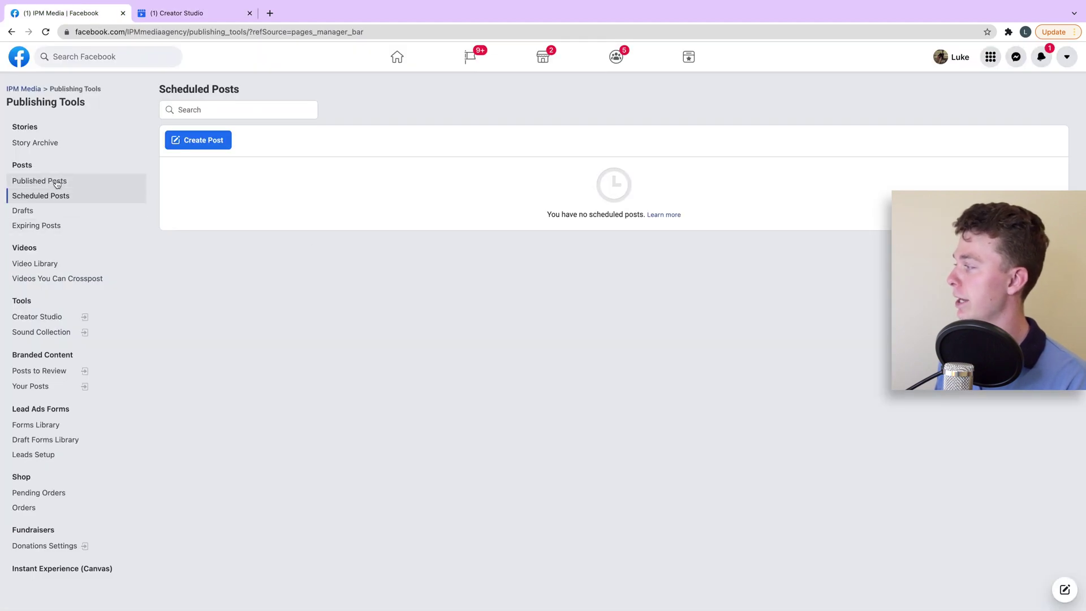
{"action": "left_click", "coordinate": [156, 14]}
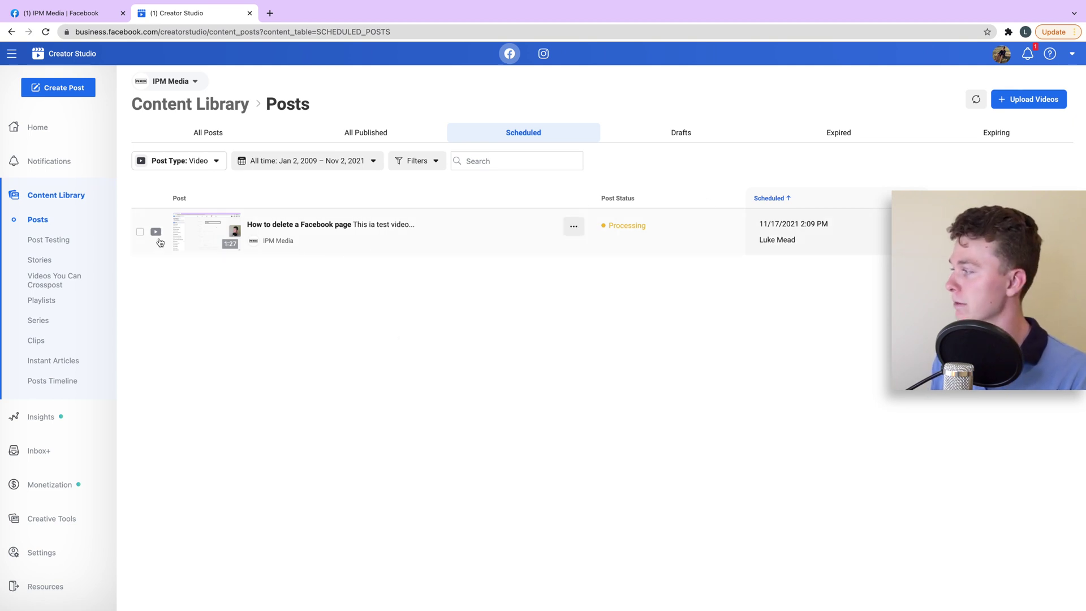
- Select the 'How to delete a Facebook page' post, delete it permanently, and dismiss the notice
{"action": "left_click", "coordinate": [140, 231]}
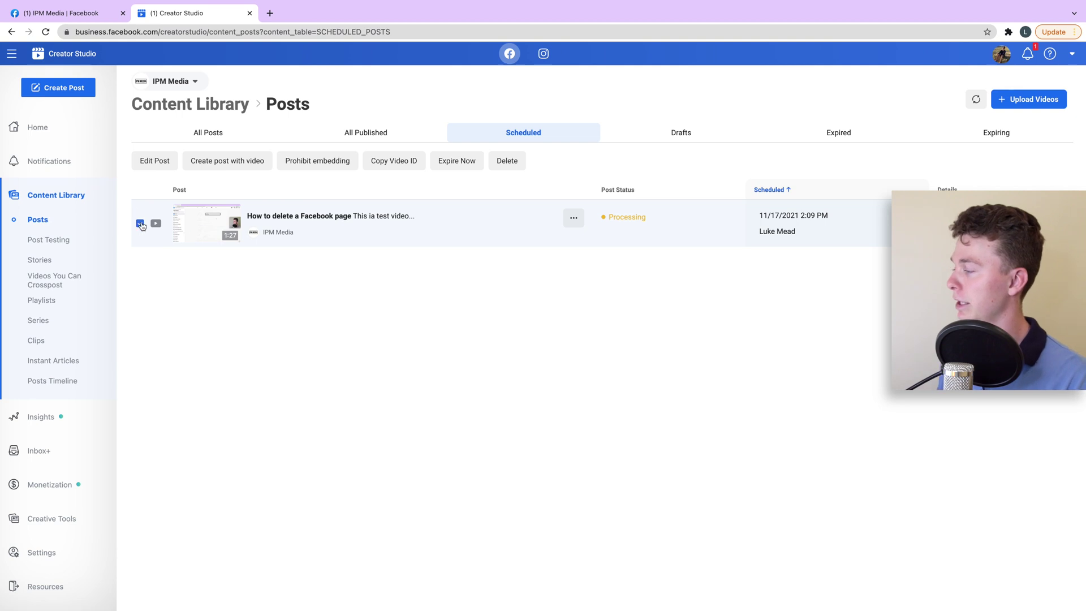
{"action": "left_click", "coordinate": [507, 164]}
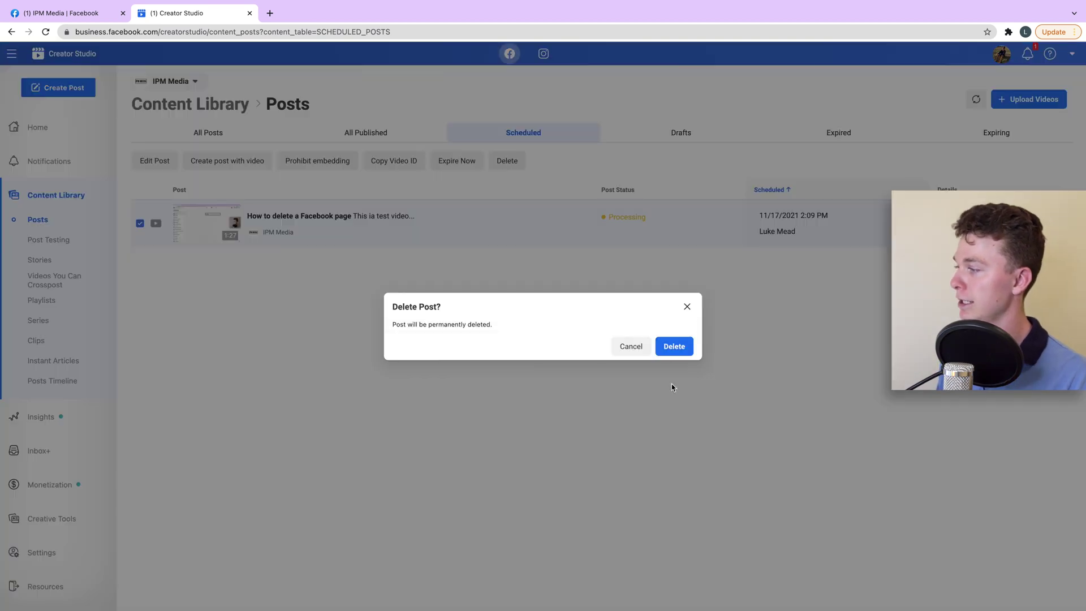
{"action": "left_click", "coordinate": [674, 348]}
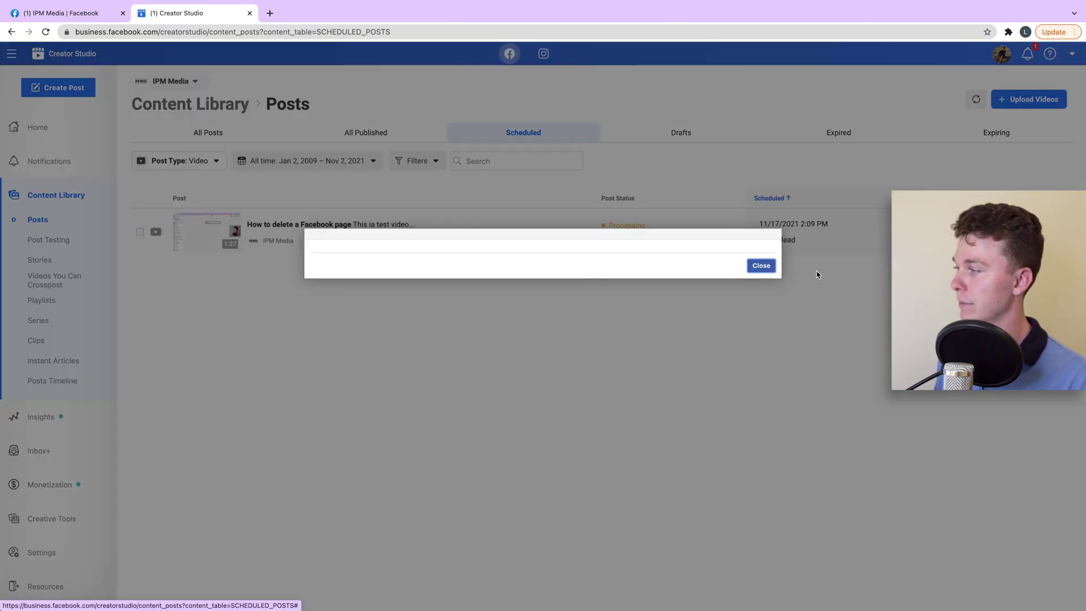
{"action": "left_click", "coordinate": [762, 266]}
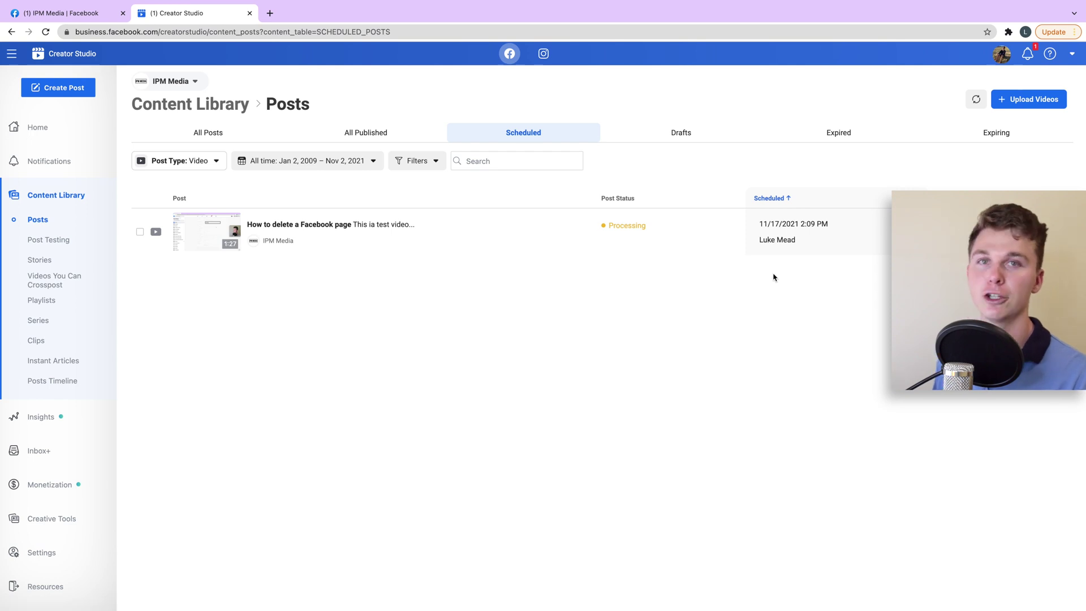